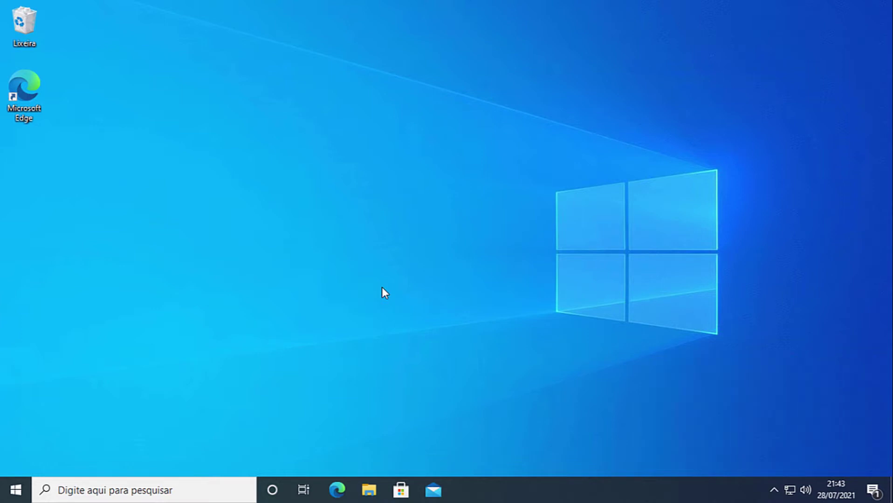
# Search Windows for cmd and run Prompt de Comando as administrator, allowing it to make changes to the device
pyautogui.click(16, 492)
pyautogui.write('cmd')
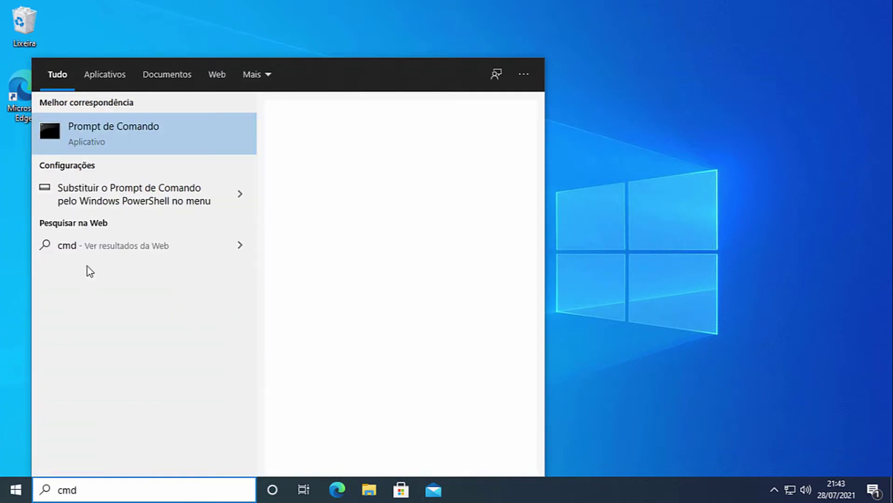
pyautogui.click(156, 126)
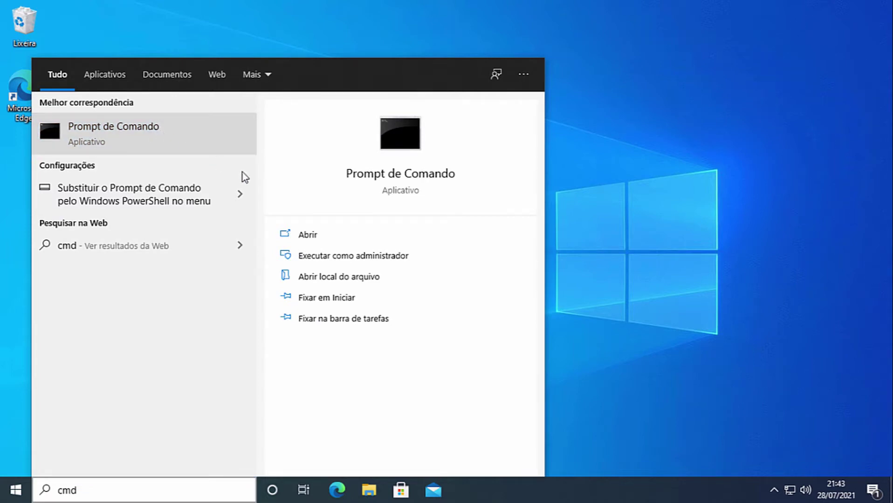
pyautogui.click(355, 260)
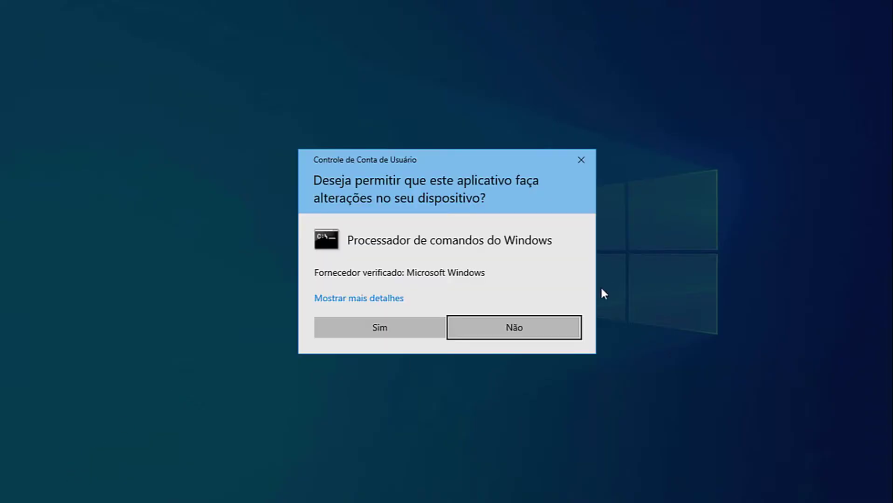
pyautogui.click(368, 328)
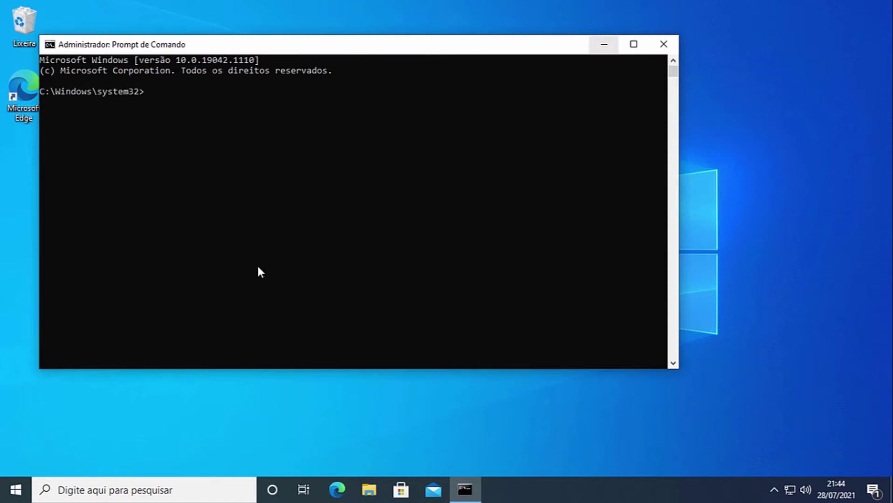
# Close the administrator Prompt de Comando window
pyautogui.click(16, 489)
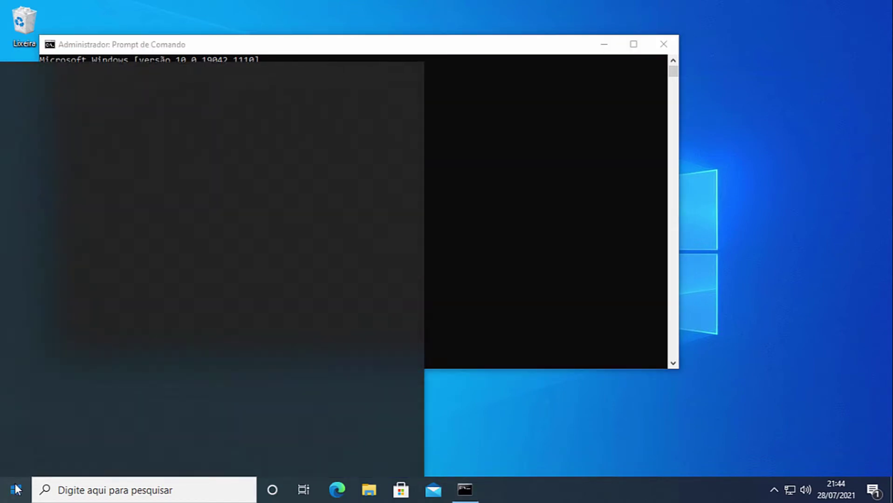
pyautogui.click(16, 490)
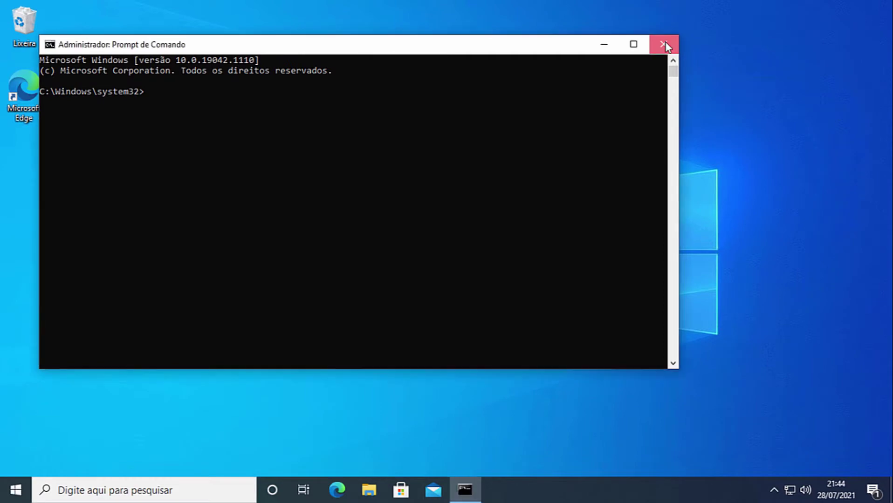
pyautogui.click(663, 44)
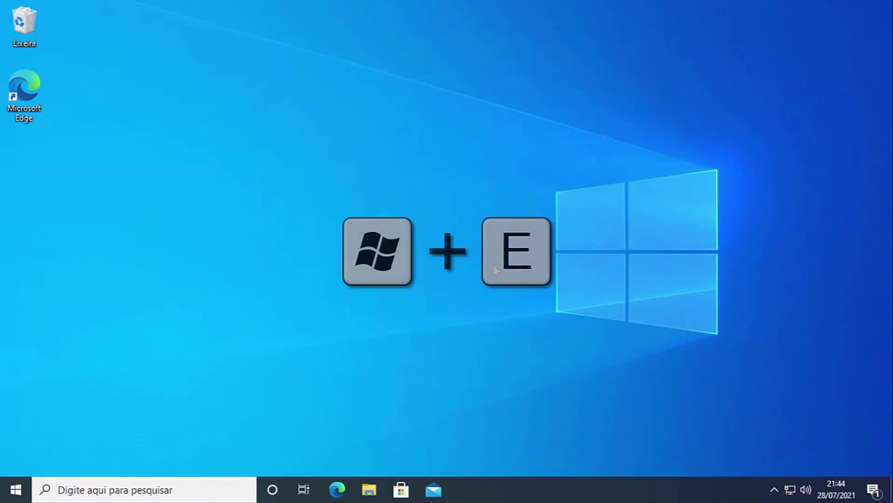
# Open the C:\Windows\System32 folder in File Explorer
pyautogui.press('super+e')
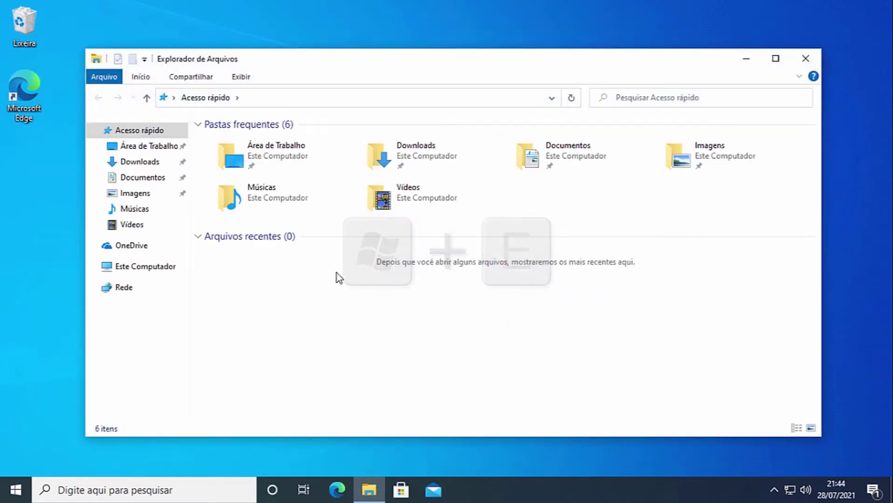
pyautogui.click(142, 270)
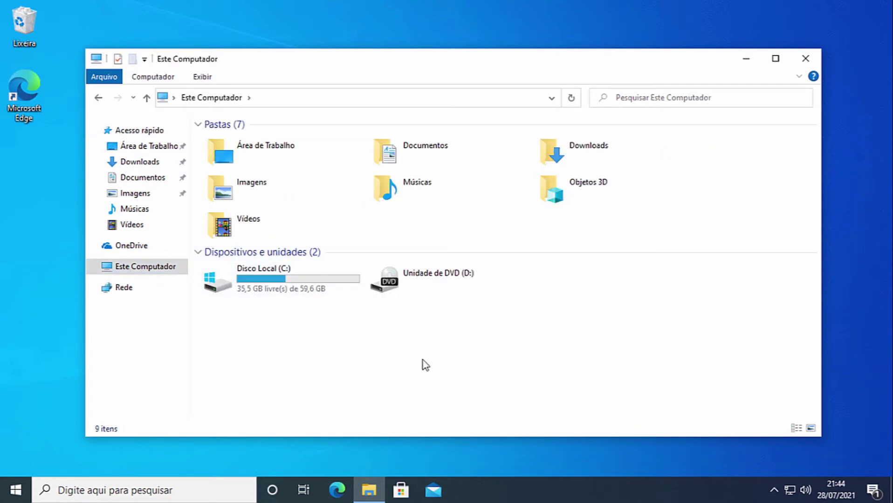
pyautogui.click(276, 277)
pyautogui.doubleClick(276, 277)
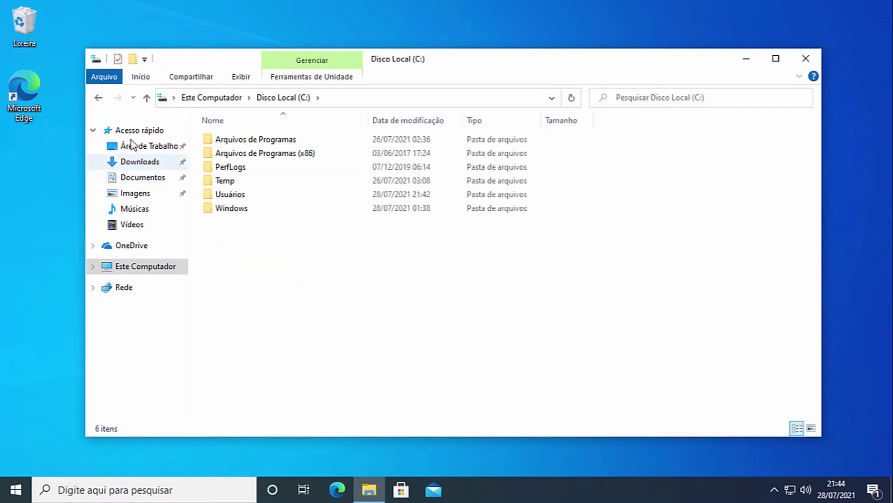
pyautogui.click(98, 98)
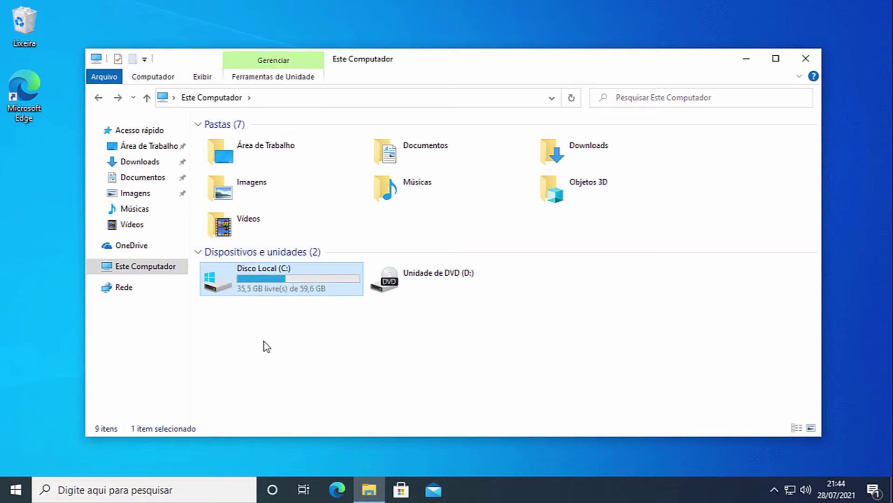
pyautogui.doubleClick(261, 278)
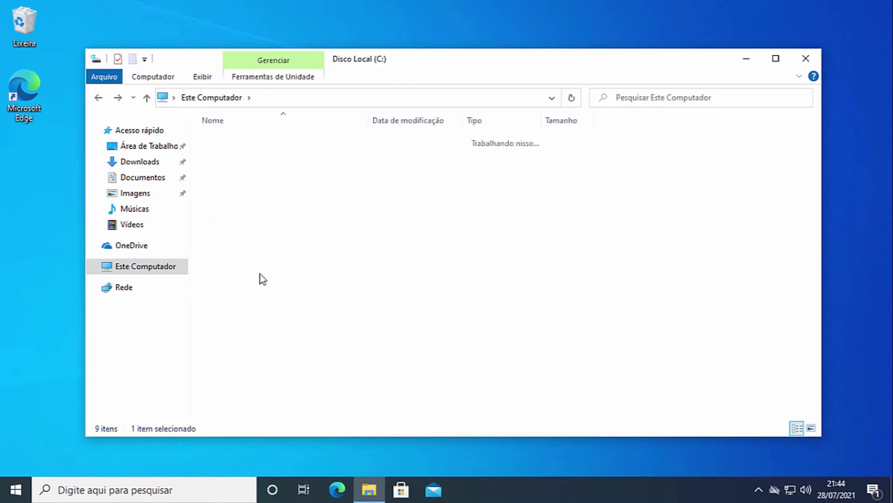
pyautogui.doubleClick(233, 209)
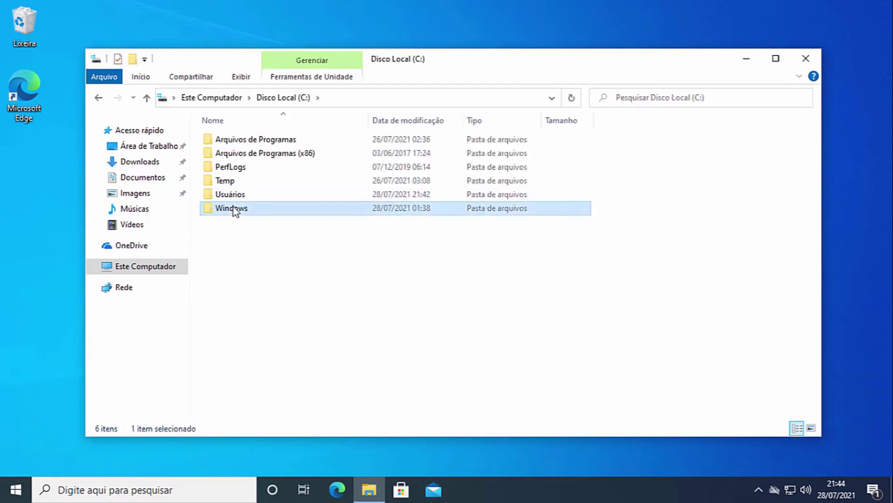
pyautogui.click(247, 337)
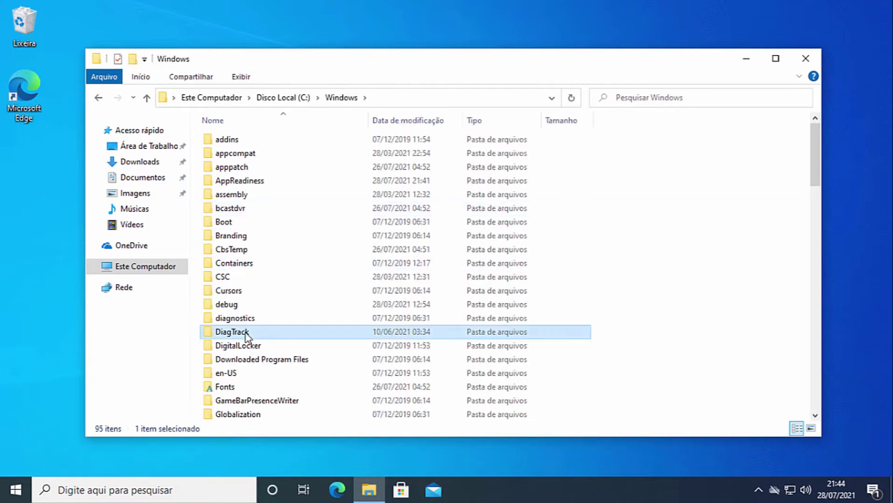
pyautogui.scroll(-15, 247, 335)
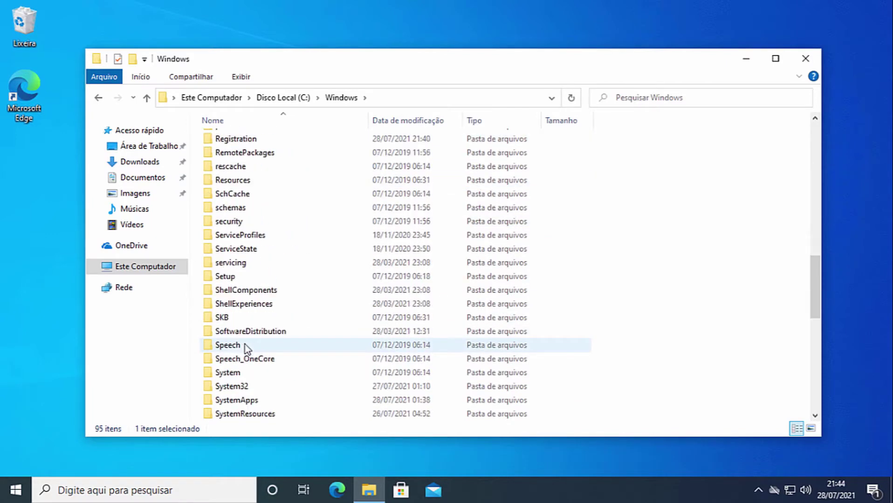
pyautogui.doubleClick(249, 386)
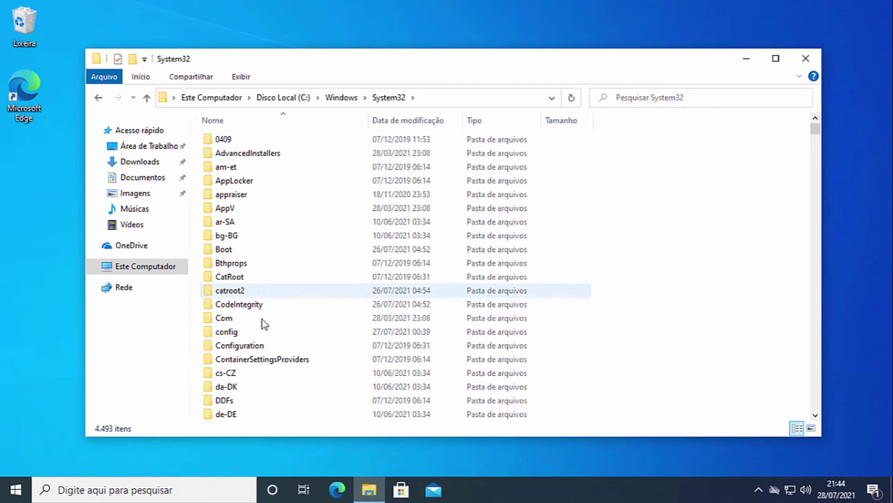
# Locate the cmd application in the System32 folder and run it as administrator, allowing it to make changes to the device
pyautogui.click(230, 238)
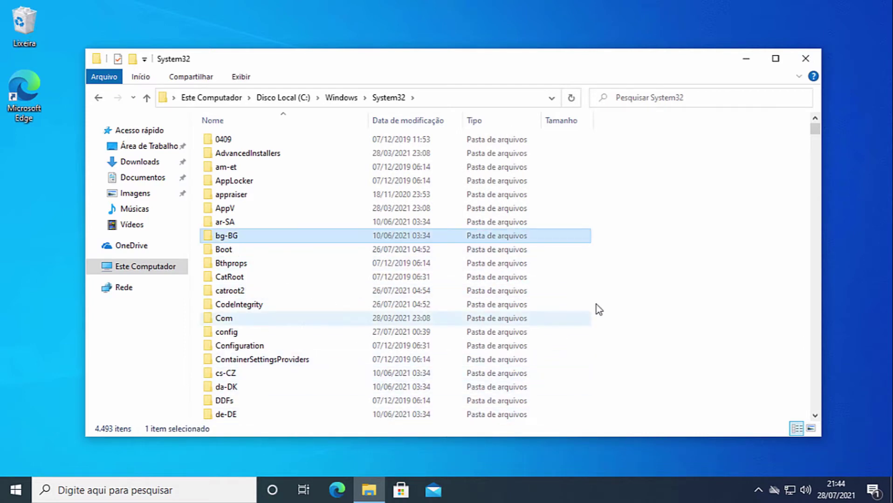
pyautogui.write('cmd')
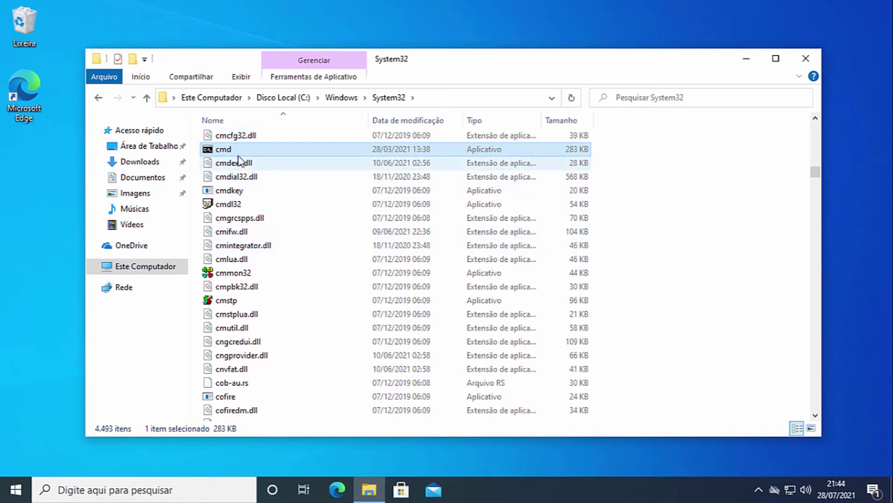
pyautogui.rightClick(225, 152)
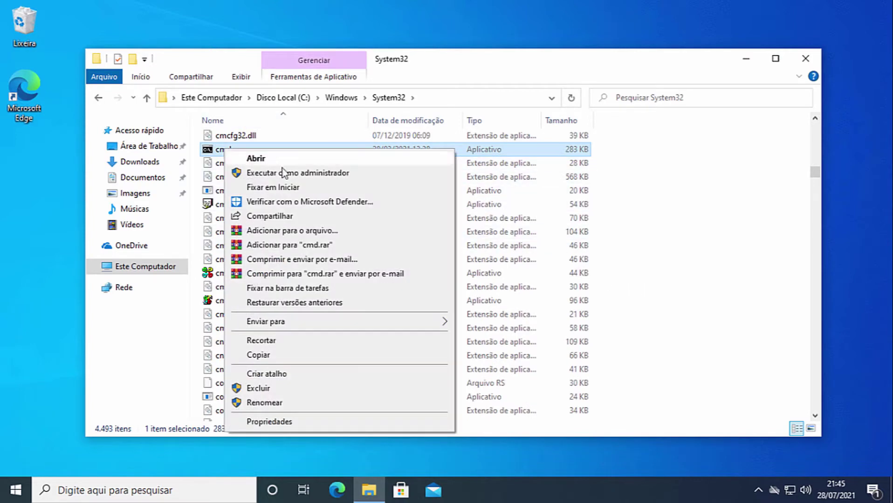
pyautogui.click(308, 177)
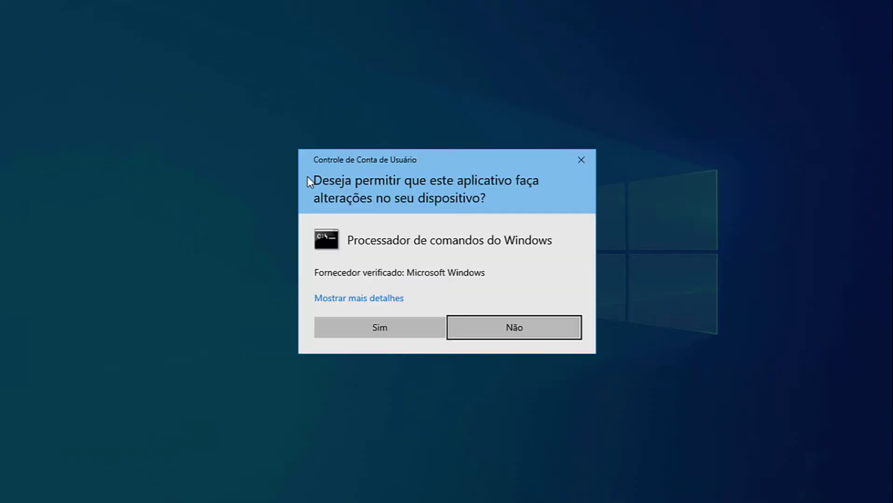
pyautogui.click(415, 328)
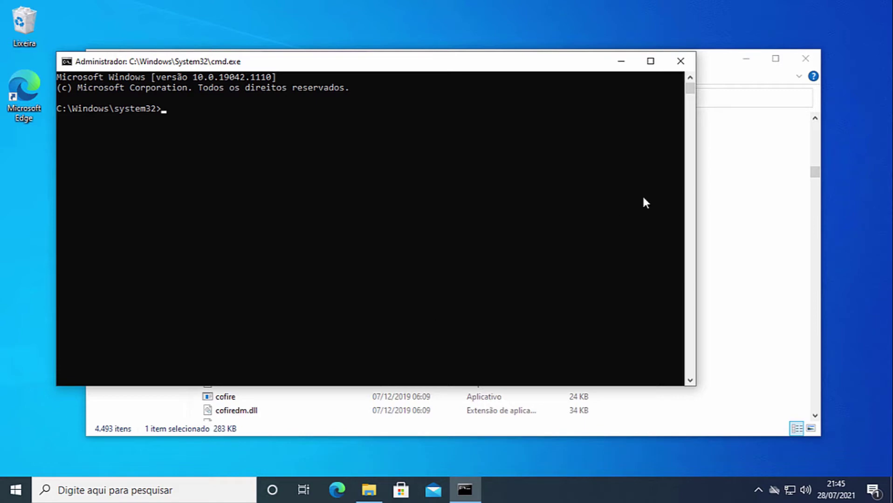
# Minimize File Explorer, reposition the command window, and create a local account with the command net user CanalMaozinha2 /add
pyautogui.click(746, 60)
pyautogui.moveTo(360, 66); pyautogui.dragTo(466, 100)
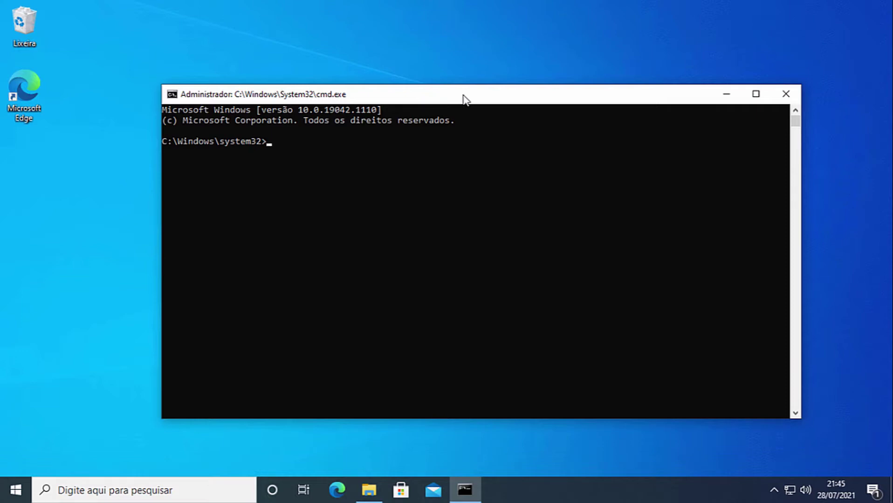
pyautogui.write('net use')
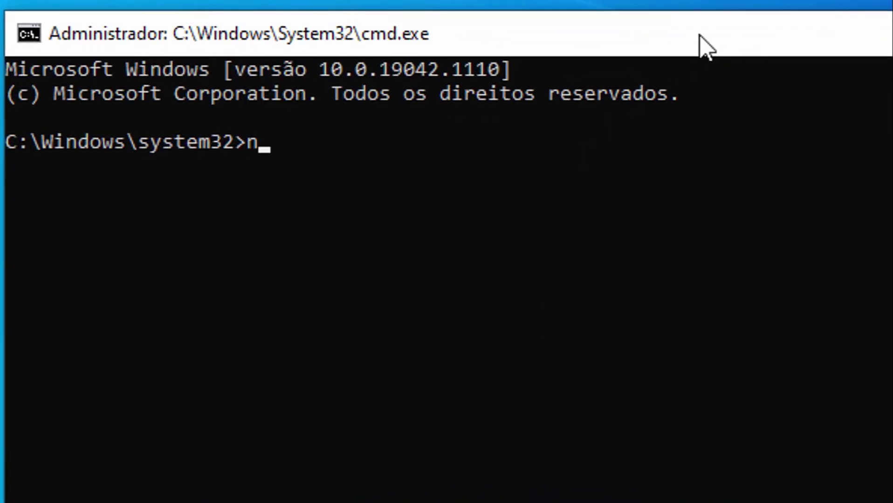
pyautogui.write('r ')
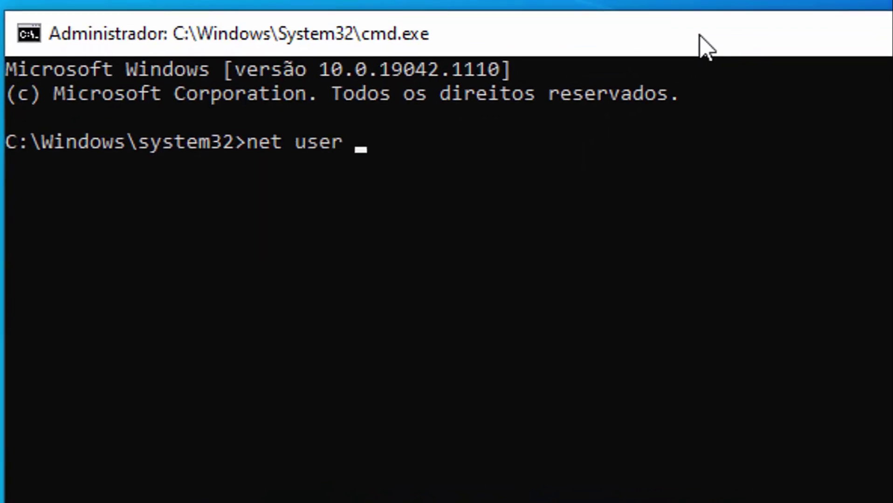
pyautogui.write('CanalMaozinha2 /add')
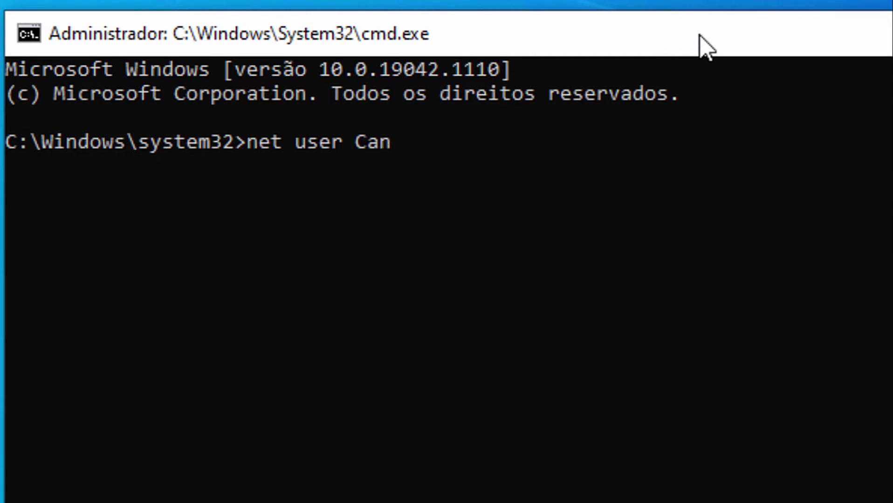
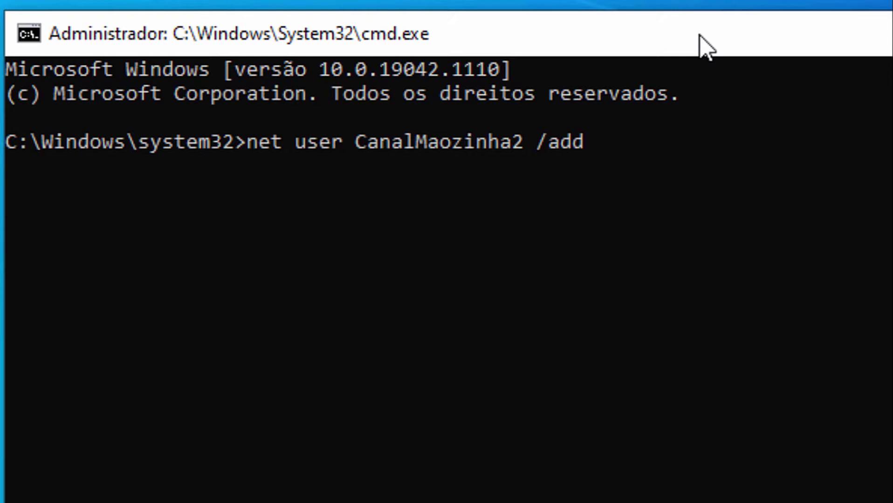
pyautogui.press('Return')
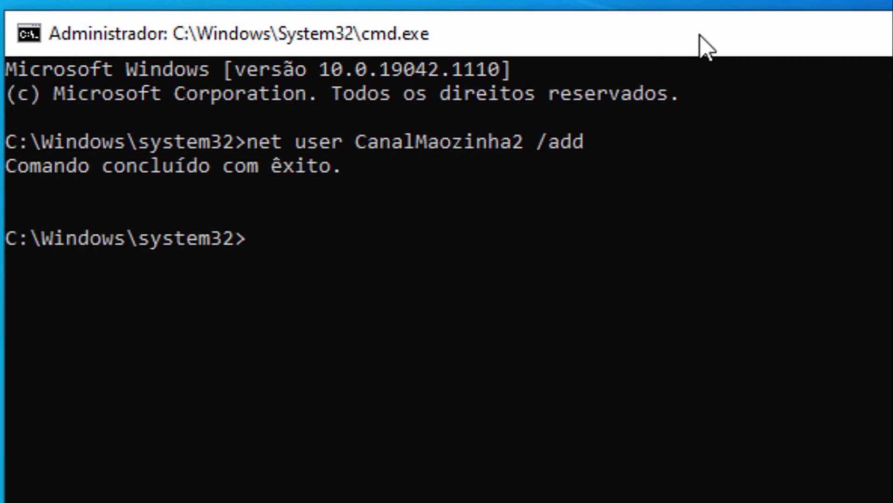
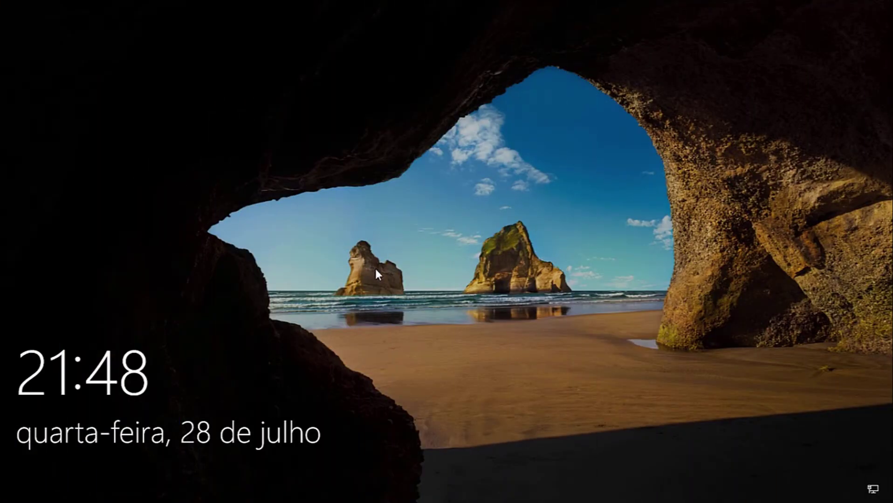
# Dismiss the lock screen and choose the CanalMaozinha2 account for signing in
pyautogui.click(464, 235)
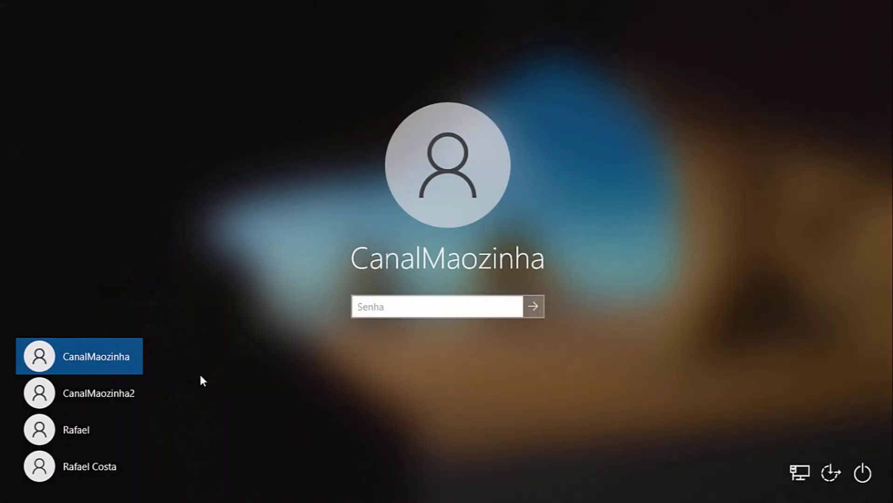
pyautogui.click(106, 394)
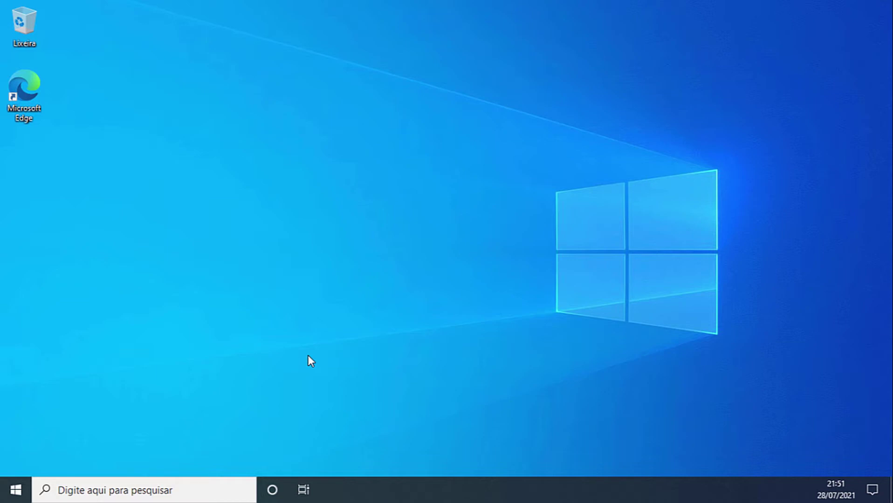
# Open the Usuários folder on drive C: and select all the folders whose names start with TEMP.DESKTOP-R47HJ9V
pyautogui.press('super+e')
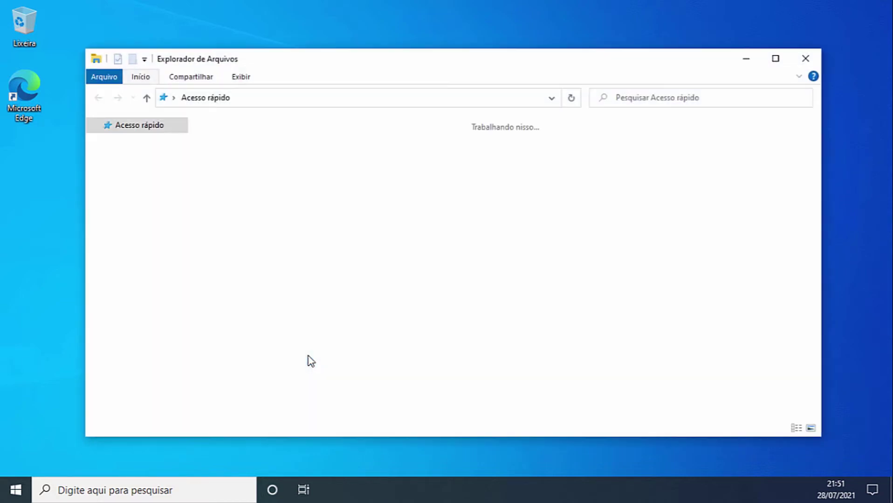
pyautogui.click(143, 215)
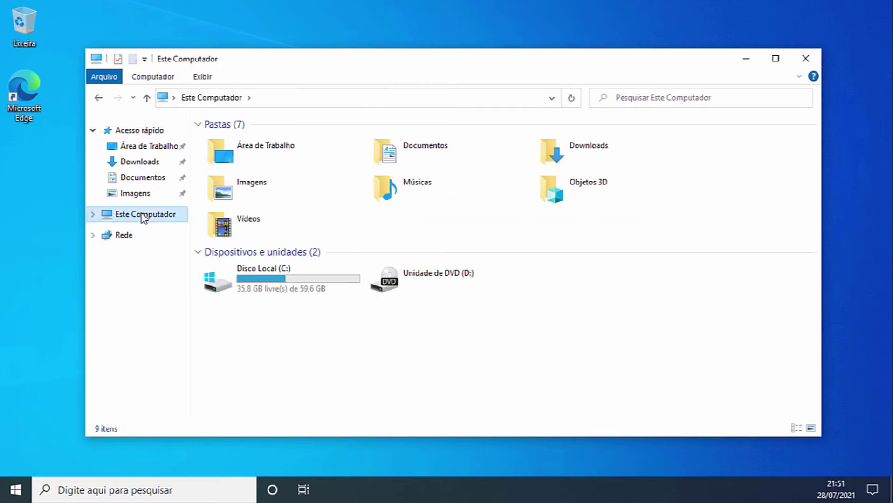
pyautogui.click(267, 280)
pyautogui.doubleClick(267, 280)
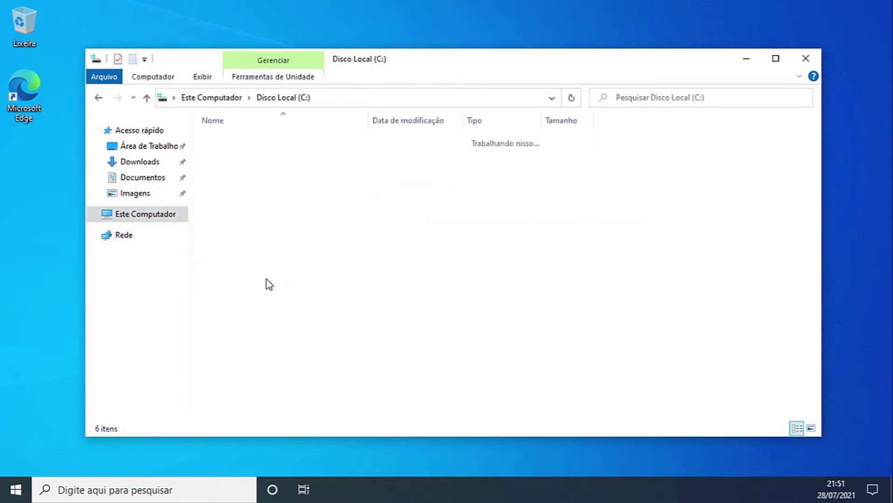
pyautogui.click(235, 198)
pyautogui.doubleClick(235, 199)
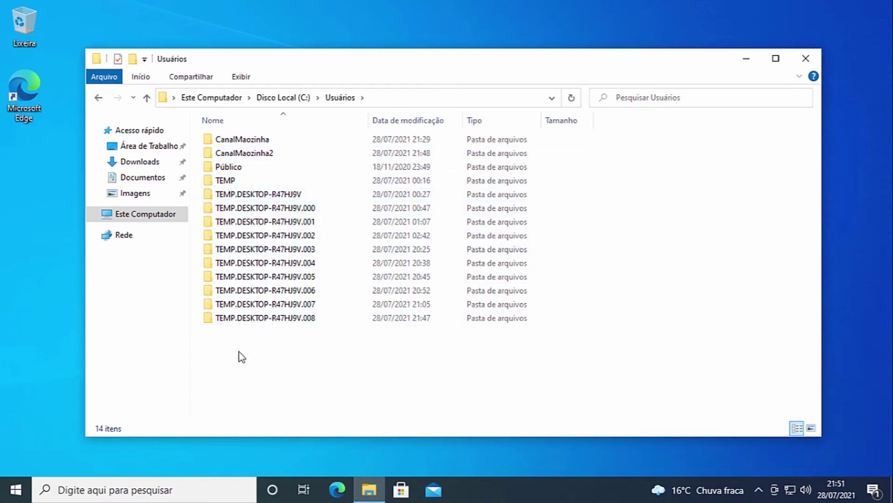
pyautogui.moveTo(238, 352); pyautogui.dragTo(349, 198)
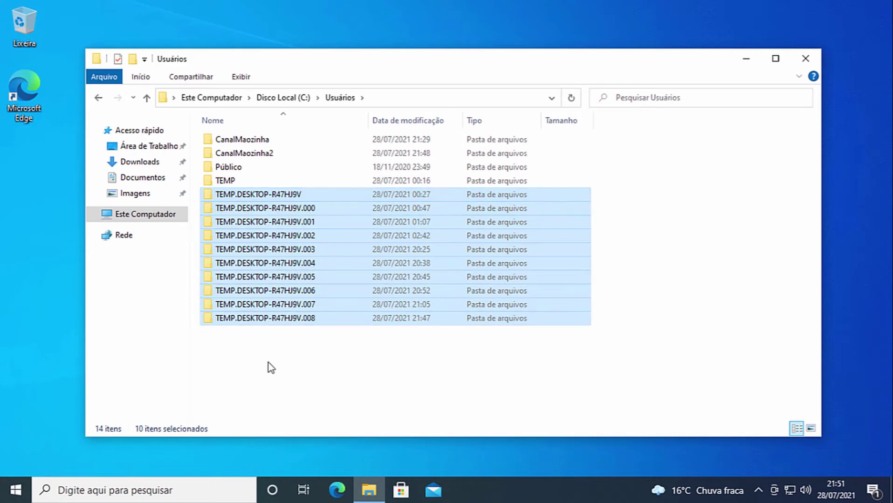
# Clear the selection of the TEMP.DESKTOP-R47HJ9V folders and refresh the Usuários folder listing
pyautogui.click(262, 351)
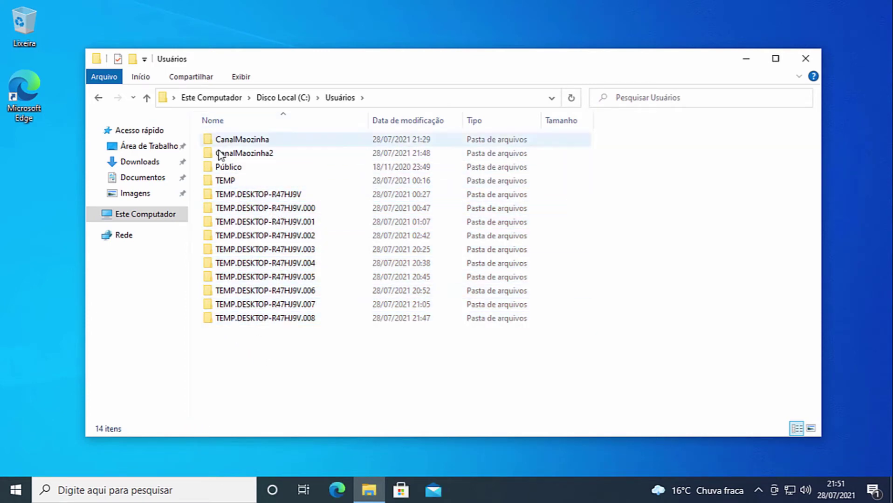
pyautogui.press('F5')
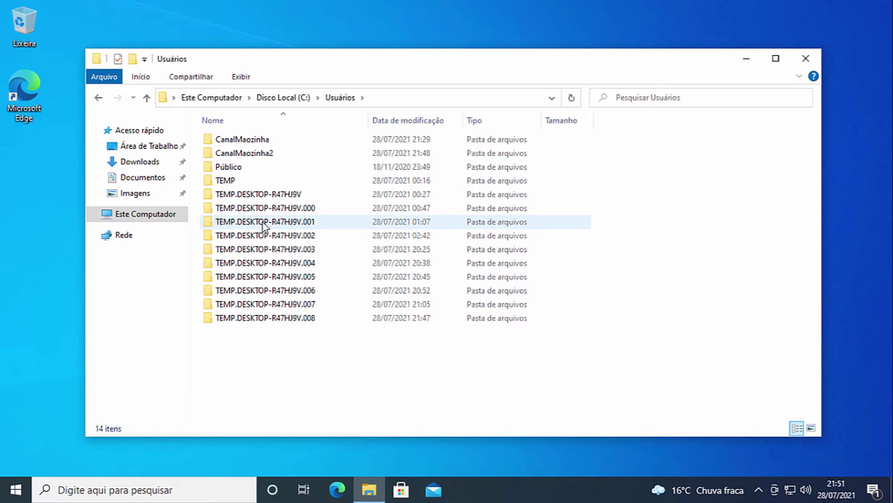
pyautogui.press('super+r')
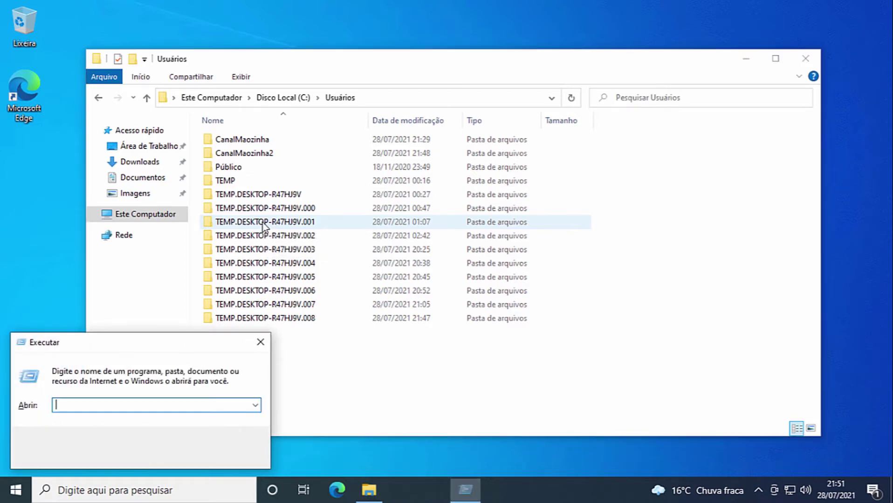
pyautogui.write('User')
pyautogui.press('BackSpace')
pyautogui.press('BackSpace')
pyautogui.press('BackSpace')
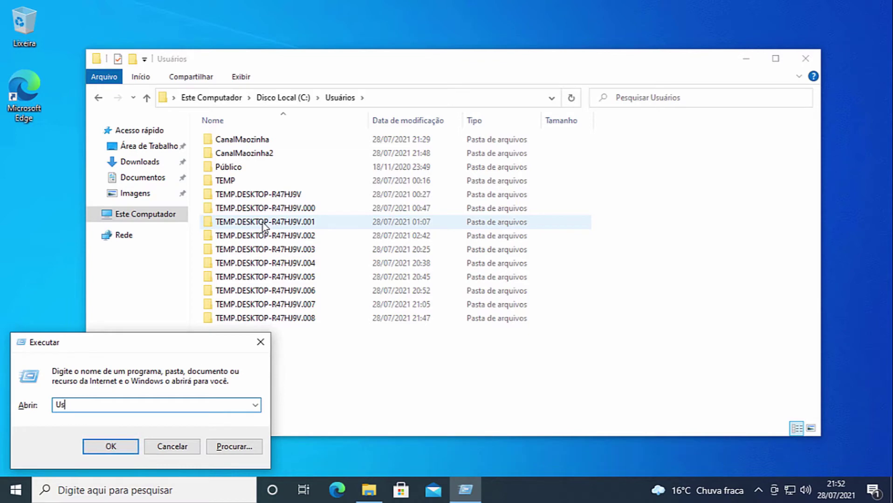
pyautogui.write('suário')
pyautogui.press('BackSpace')
pyautogui.press('BackSpace')
pyautogui.press('BackSpace')
pyautogui.press('BackSpace')
pyautogui.press('BackSpace')
pyautogui.press('BackSpace')
pyautogui.press('BackSpace')
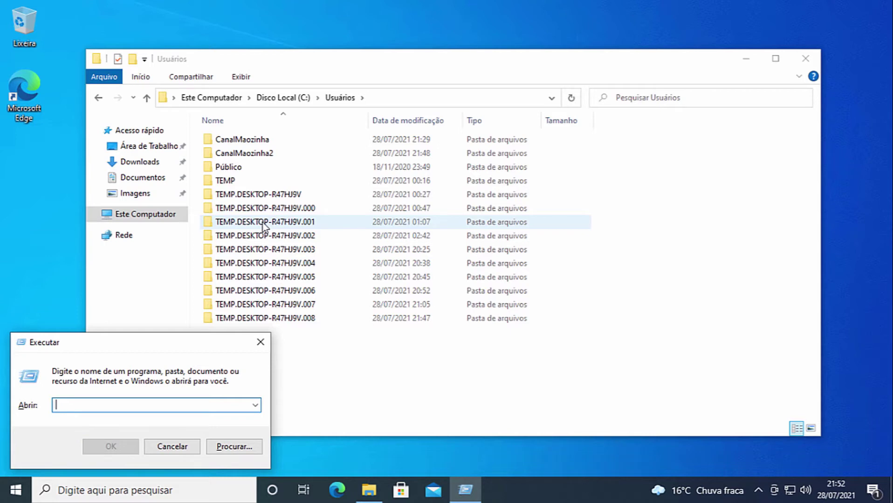
pyautogui.write('LOJA')
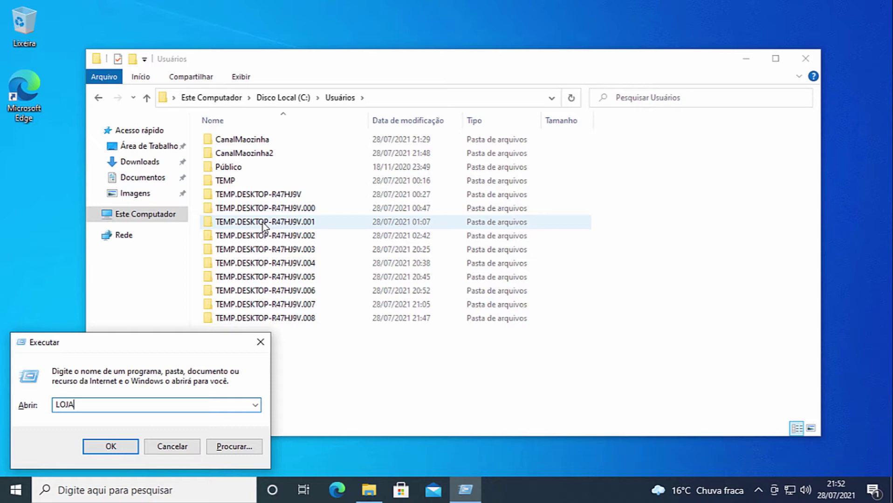
pyautogui.press('BackSpace')
pyautogui.press('BackSpace')
pyautogui.press('BackSpace')
pyautogui.press('BackSpace')
pyautogui.write('Admi')
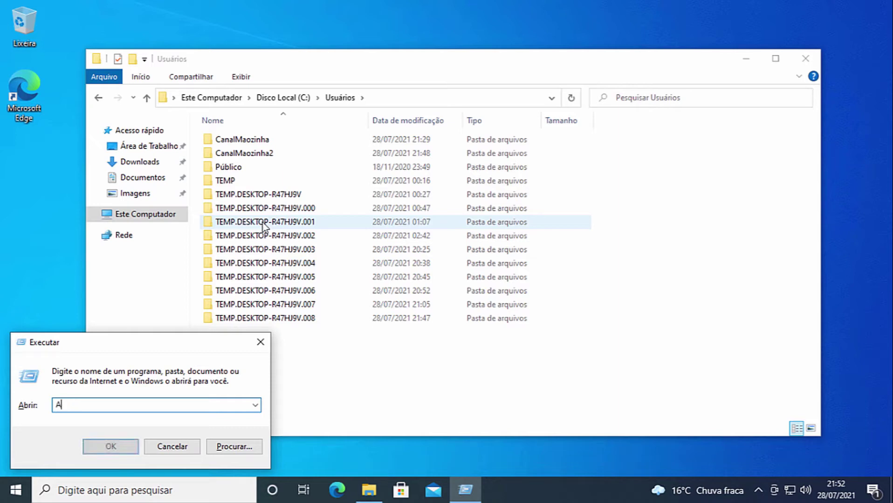
pyautogui.write('nistrador')
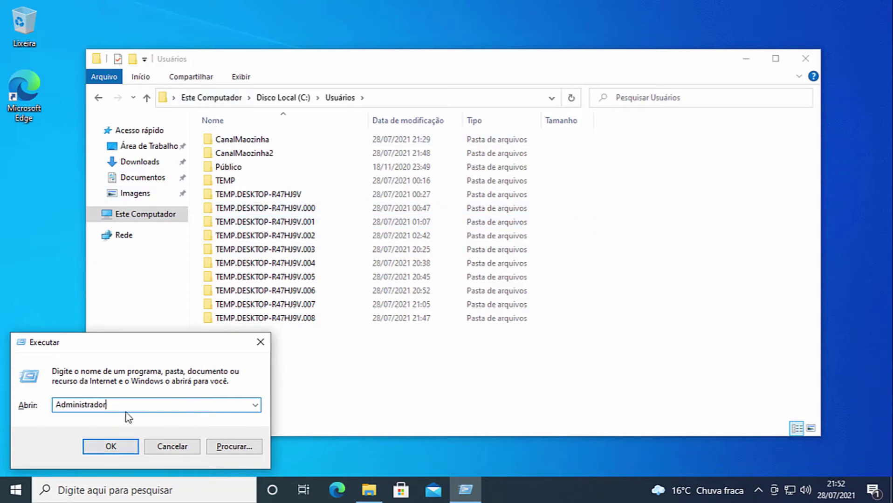
pyautogui.moveTo(112, 409); pyautogui.dragTo(22, 407)
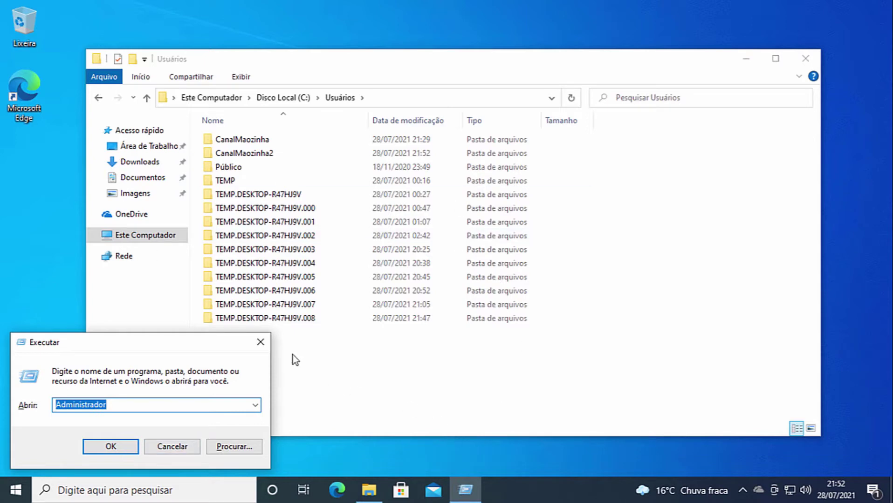
pyautogui.click(261, 342)
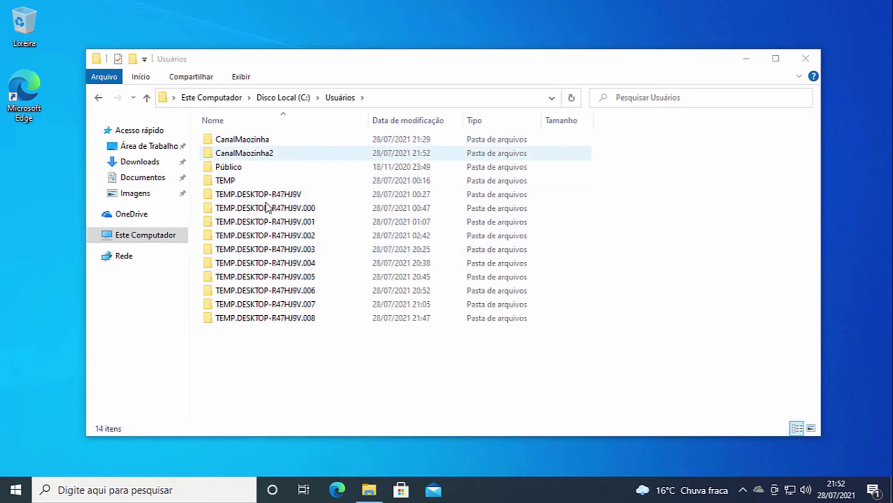
# Try to open the CanalMaozinha profile folder and decline the offer of permanent access
pyautogui.click(267, 360)
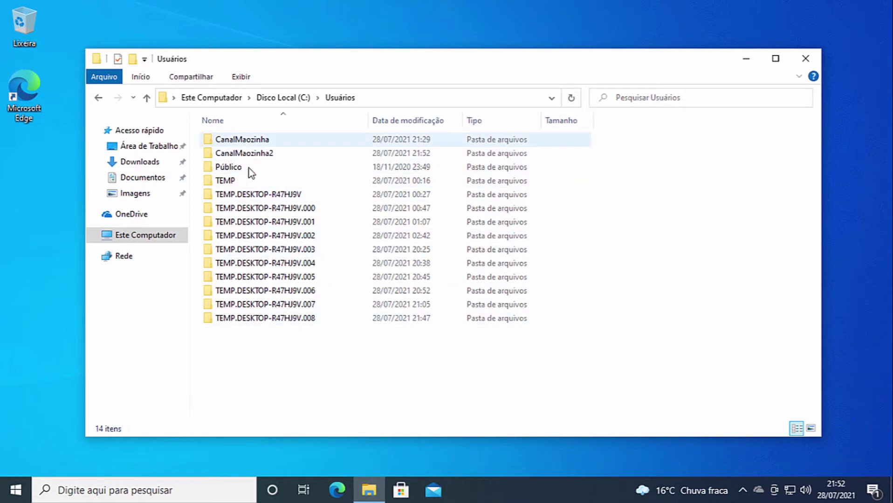
pyautogui.doubleClick(240, 141)
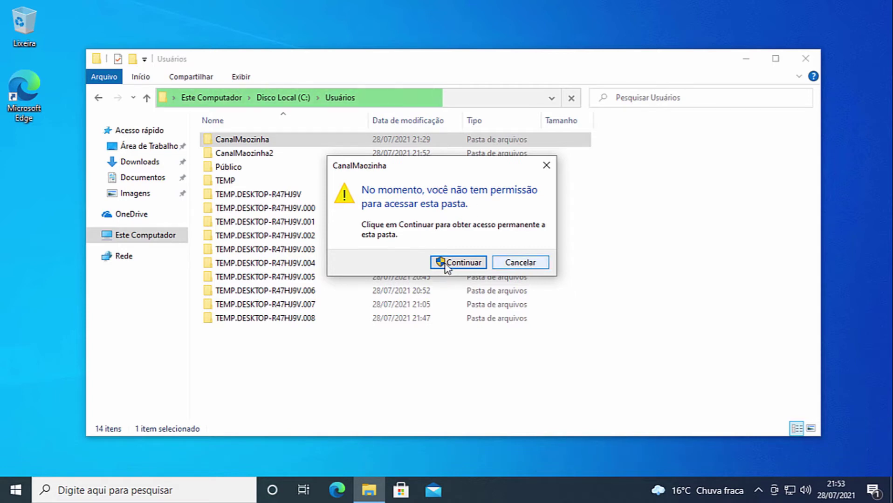
pyautogui.click(534, 267)
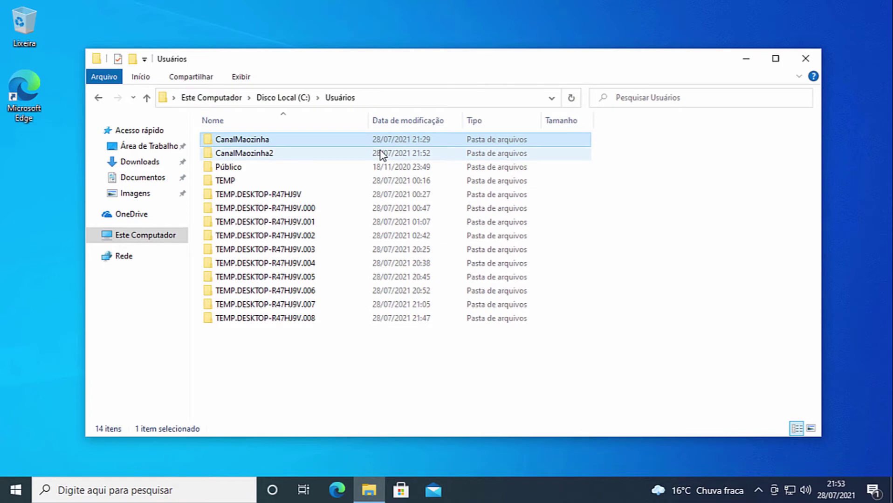
# Find cmd, run Prompt de Comando as administrator with device changes allowed, and move its window clear of the first folder names
pyautogui.click(4, 500)
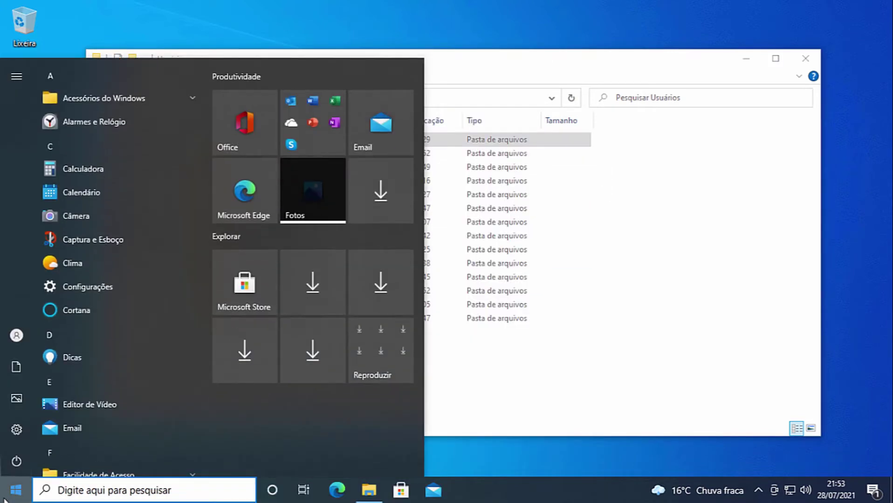
pyautogui.write('cm')
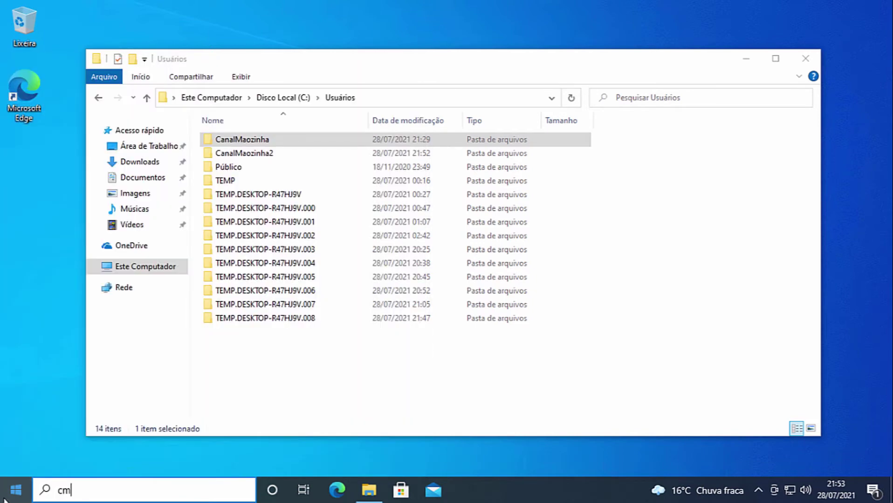
pyautogui.write('d')
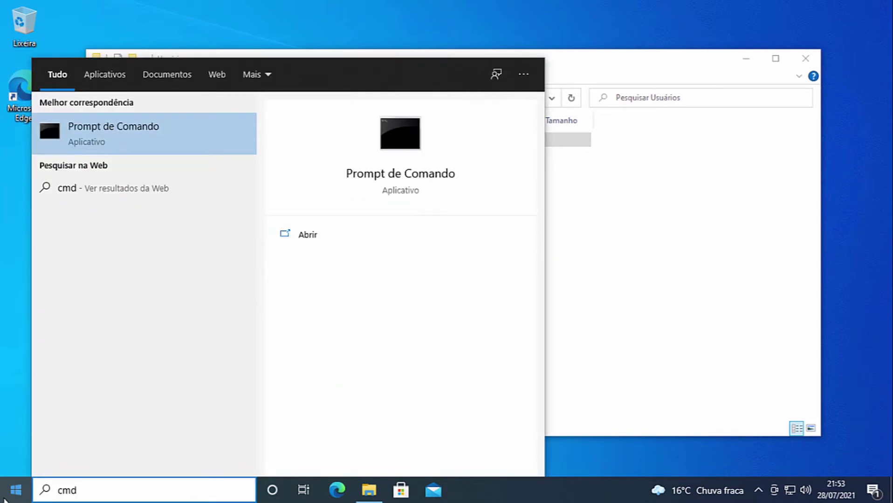
pyautogui.click(147, 143)
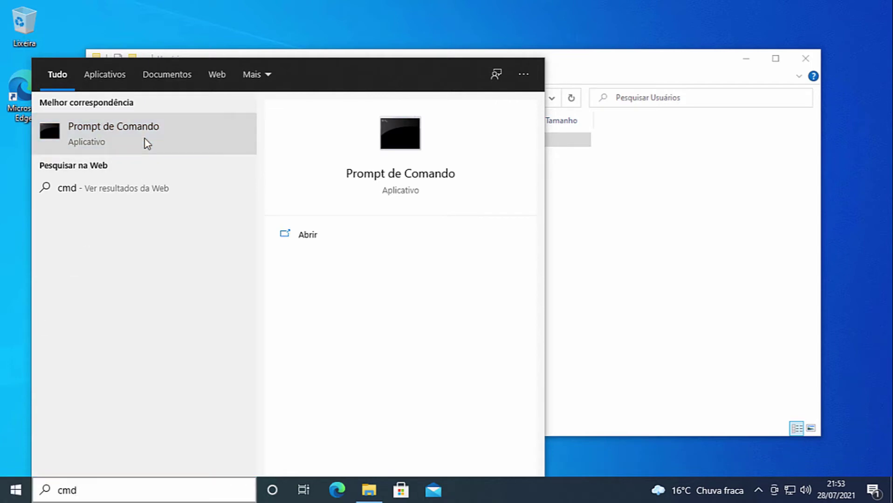
pyautogui.rightClick(147, 143)
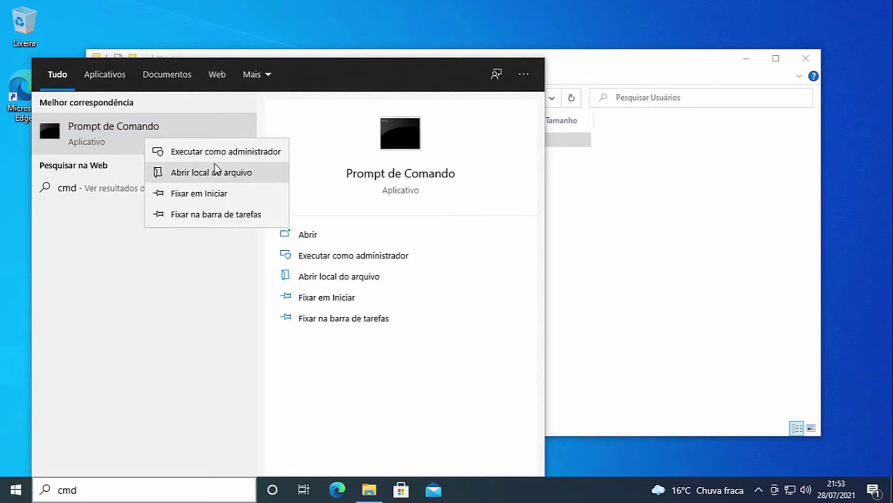
pyautogui.press('Escape')
pyautogui.press('Escape')
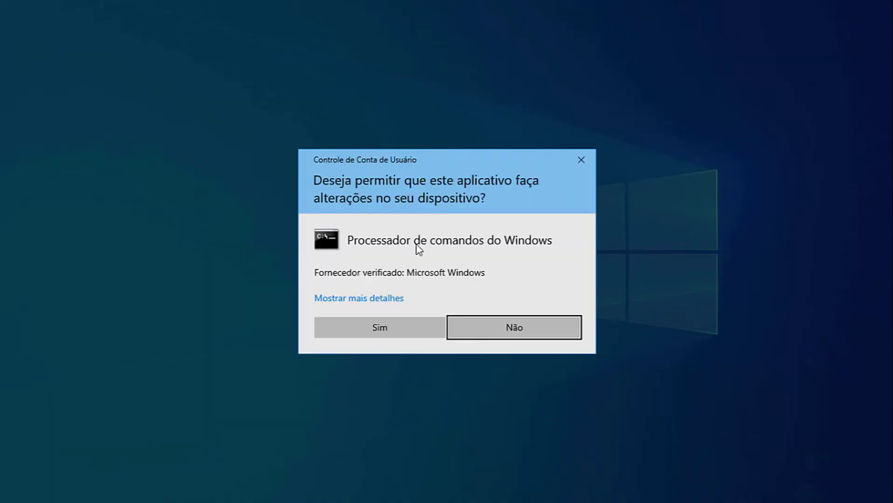
pyautogui.click(407, 327)
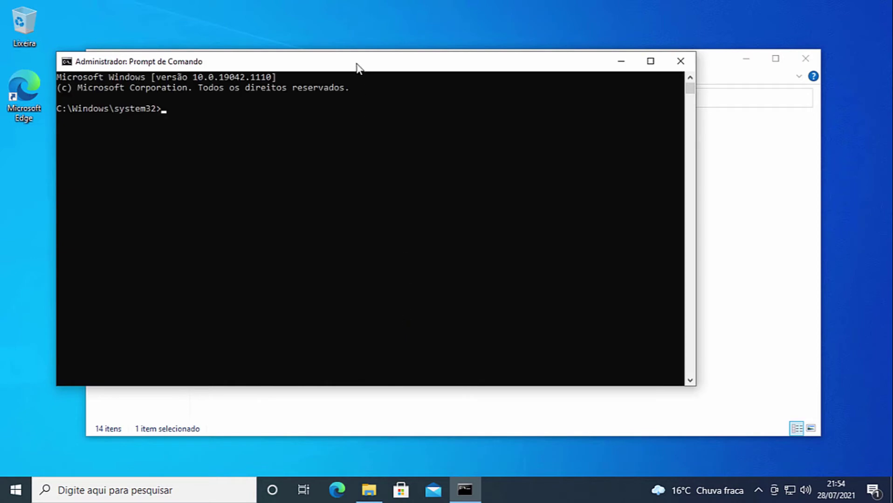
pyautogui.moveTo(357, 67); pyautogui.dragTo(528, 197)
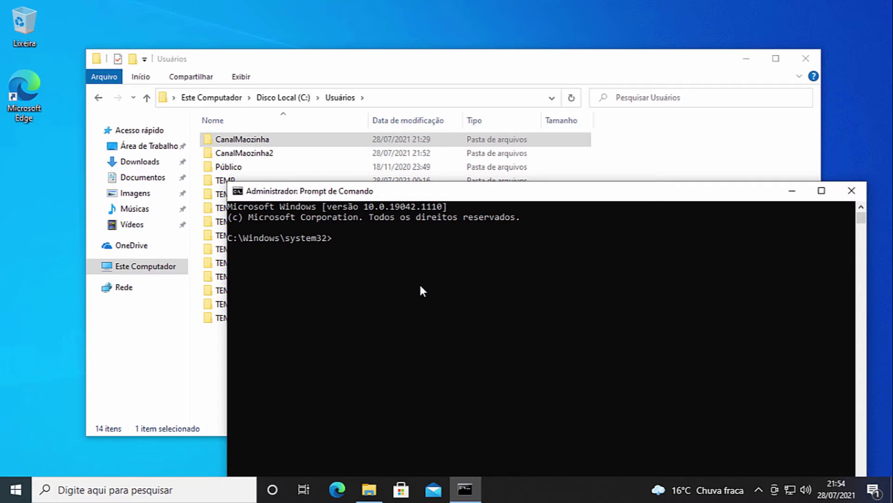
# Try to take ownership of the old profile with takeown /f c:\users\CanalMaozinha /r, and abort it at the directory permissions question
pyautogui.write('takeown /f c:\\users\\CanalMaozinha /r')
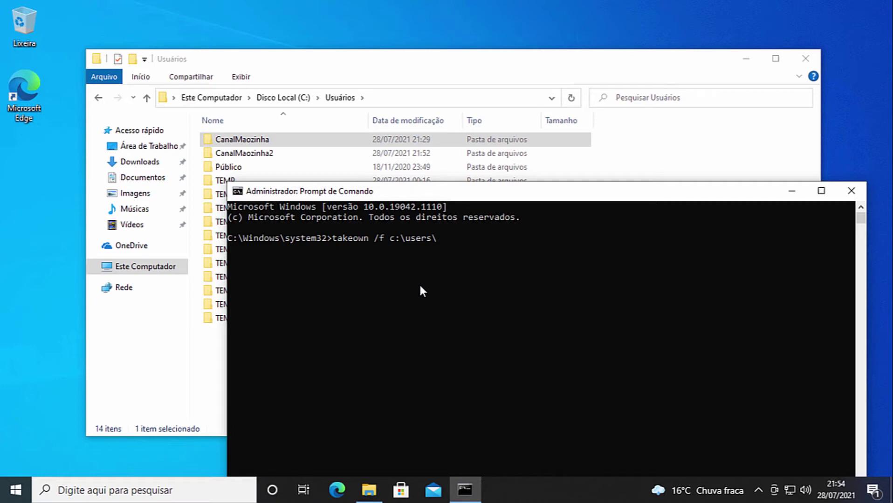
pyautogui.write('CanalMaozinha /r')
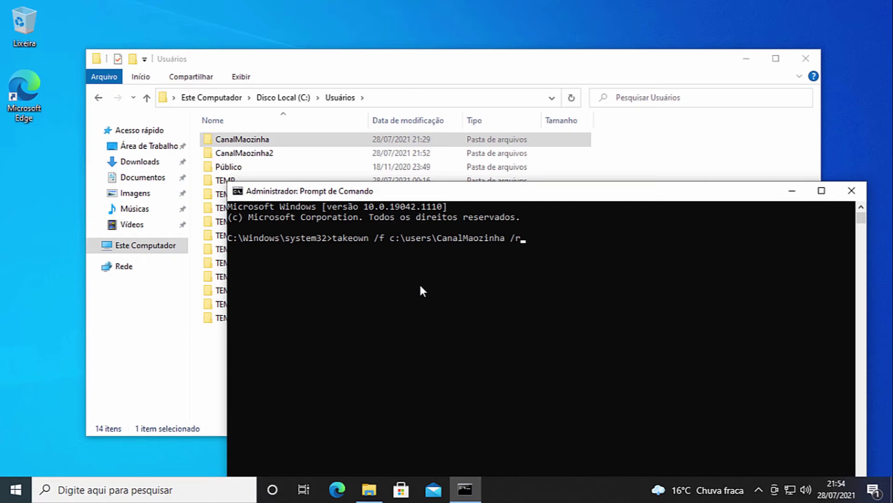
pyautogui.press('Return')
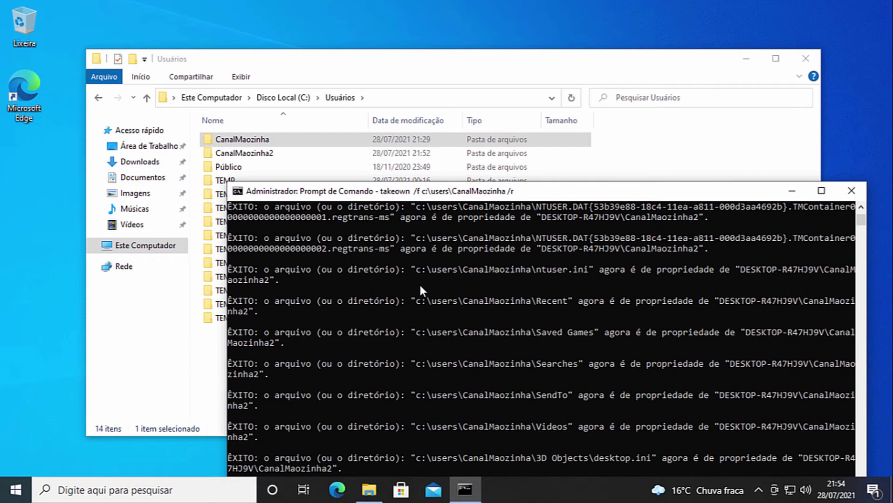
pyautogui.moveTo(552, 192); pyautogui.dragTo(578, 93)
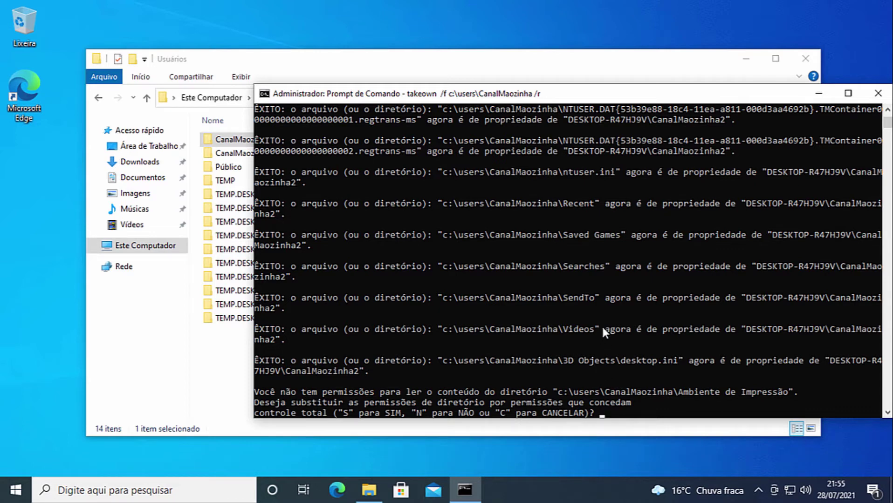
pyautogui.hotkey('ctrl', 'c')
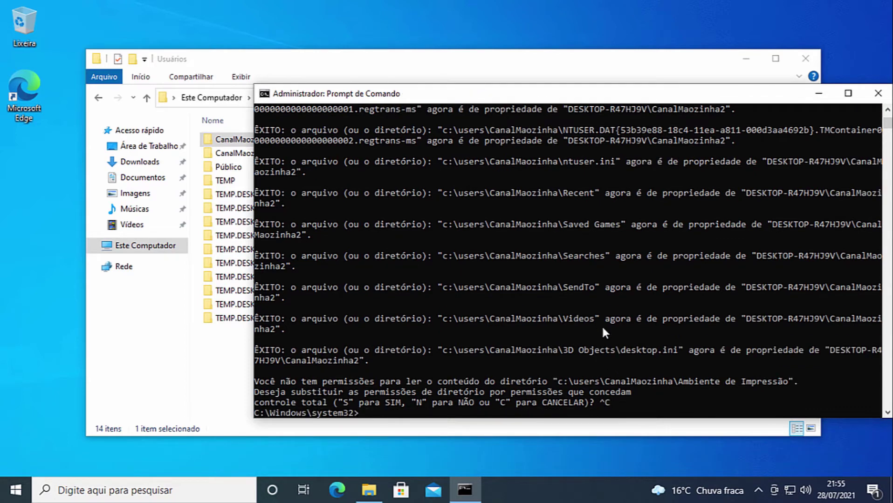
# Clear the console and rerun takeown /f c:\users\CanalMaozinha /r with /d y added
pyautogui.write('cls')
pyautogui.press('Return')
pyautogui.write('cls')
pyautogui.press('Up')
pyautogui.press('Up')
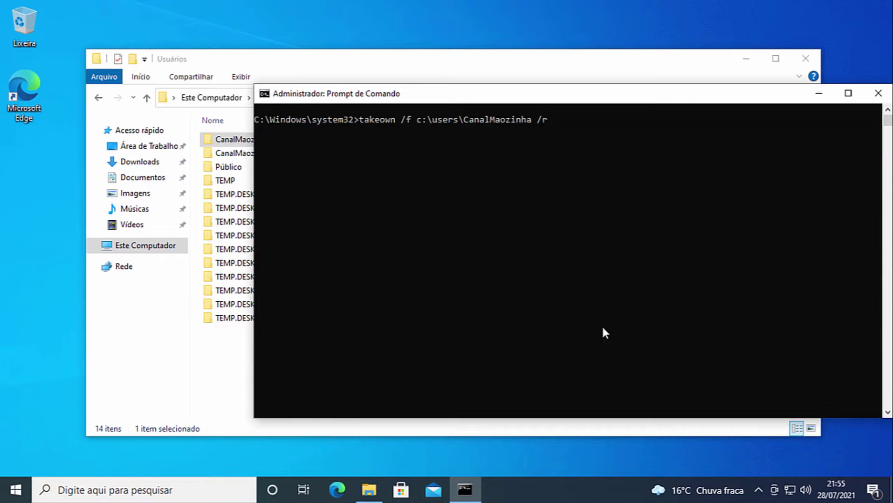
pyautogui.write('/d y')
pyautogui.press('Return')
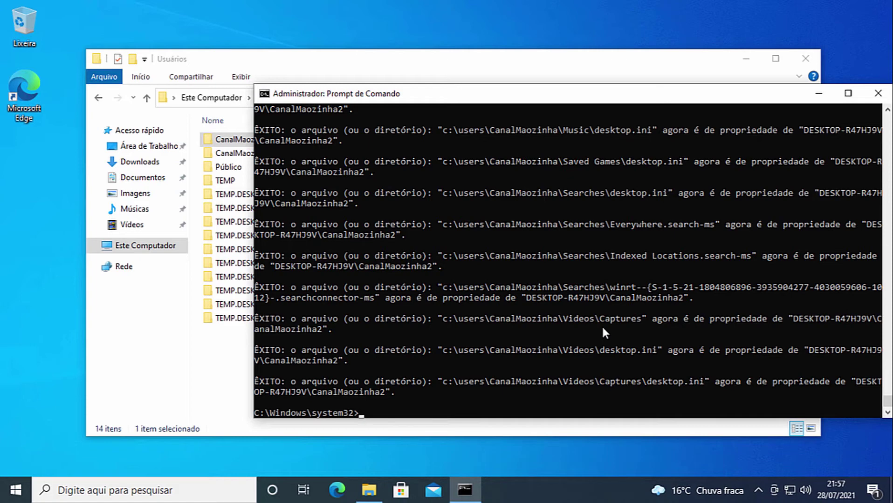
# Grant todos full control (f) over c:\users\CanalMaozinha using icacls with the /grant option
pyautogui.write('icacls')
pyautogui.write(' c')
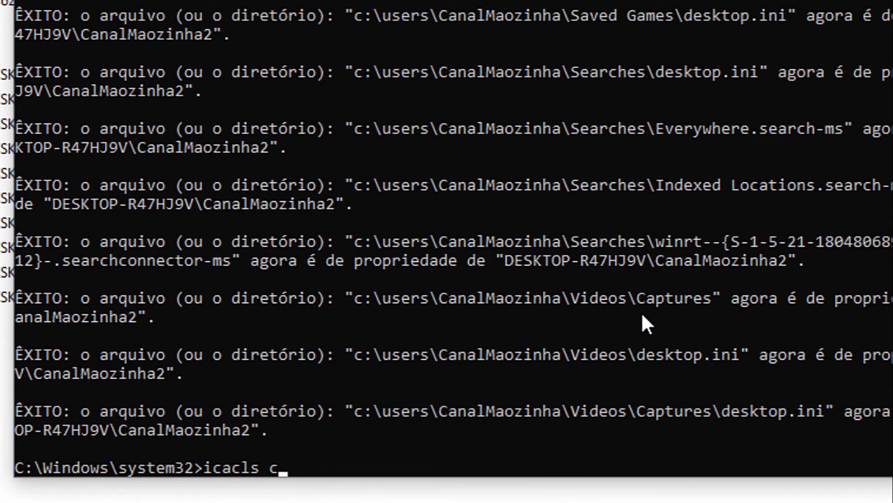
pyautogui.write(':\\usere')
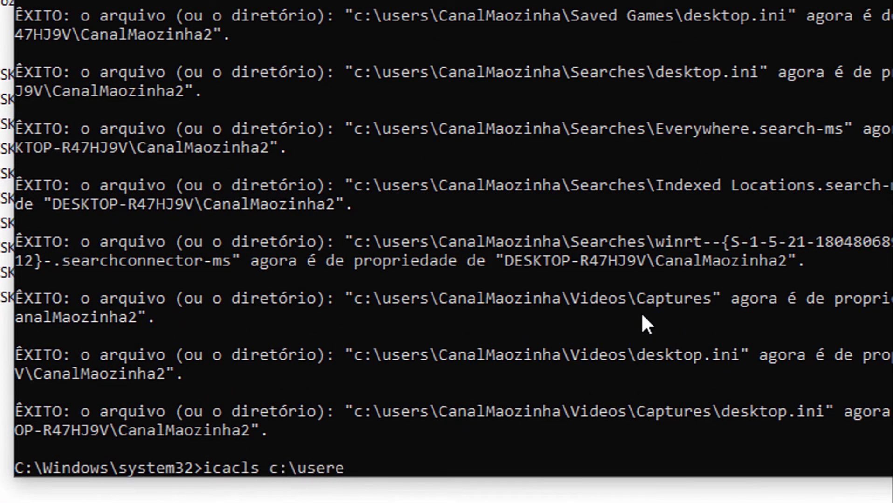
pyautogui.press('BackSpace')
pyautogui.write('s\\m')
pyautogui.press('BackSpace')
pyautogui.write('canalma')
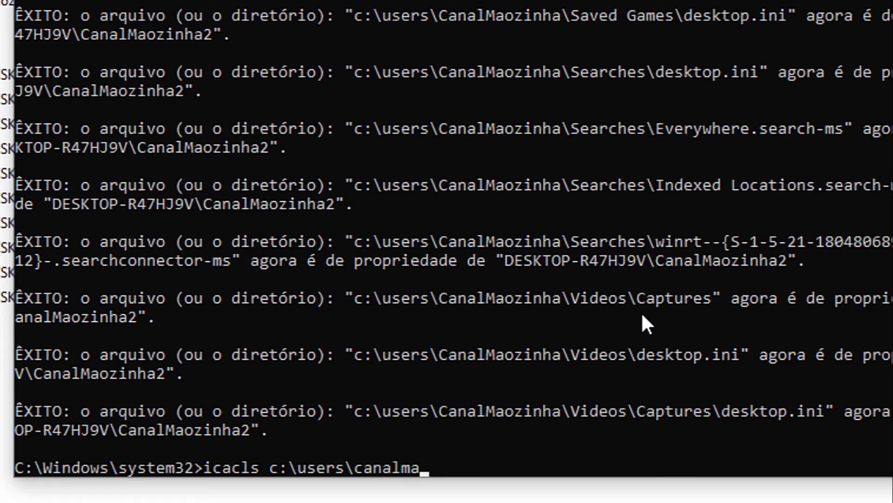
pyautogui.press('Tab')
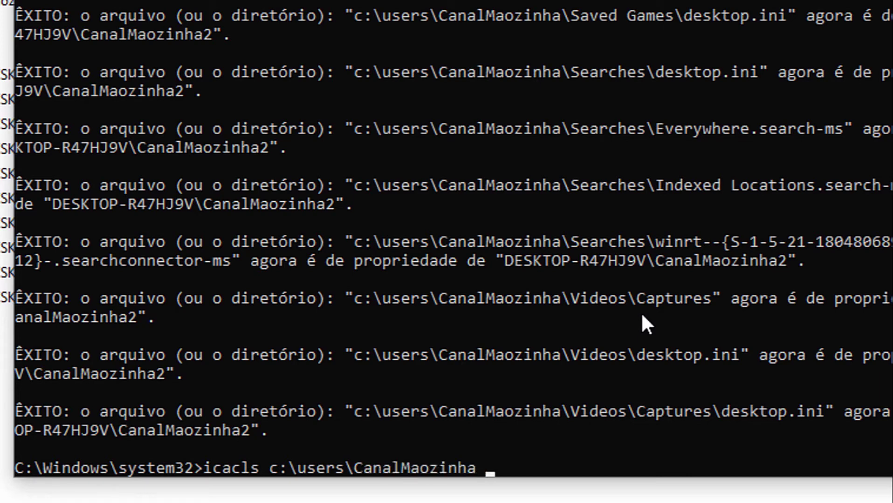
pyautogui.write('/grant todos')
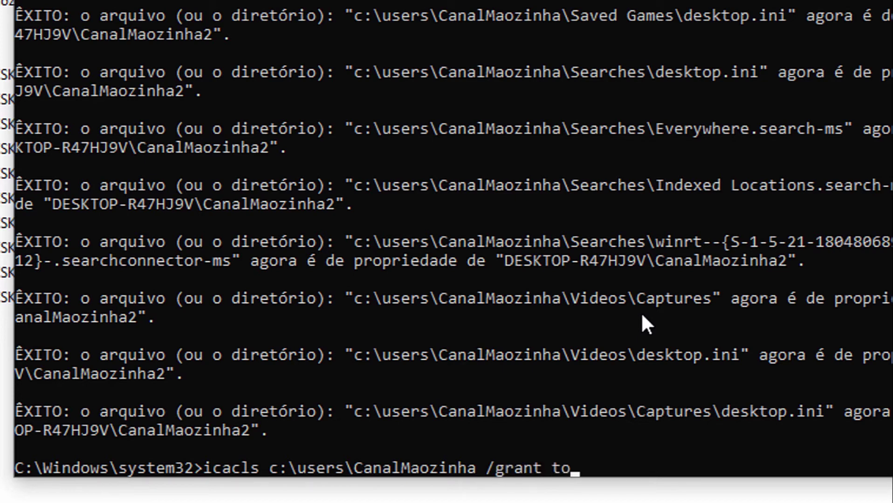
pyautogui.write(':(f')
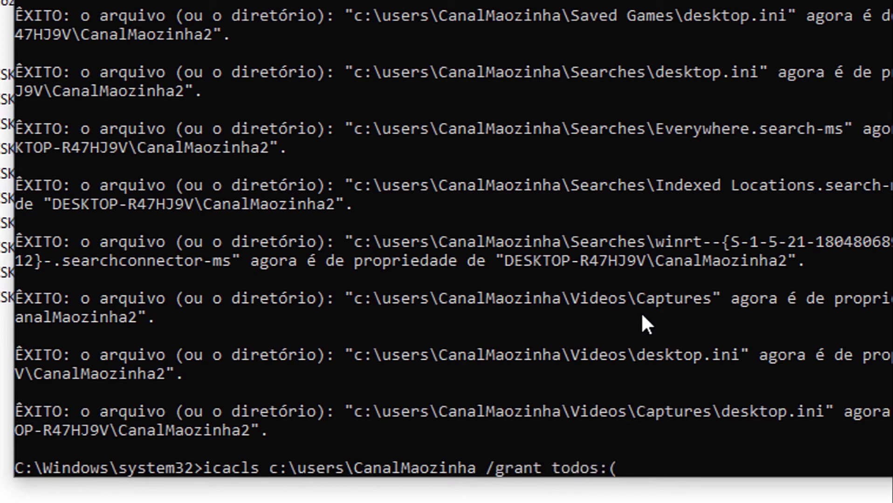
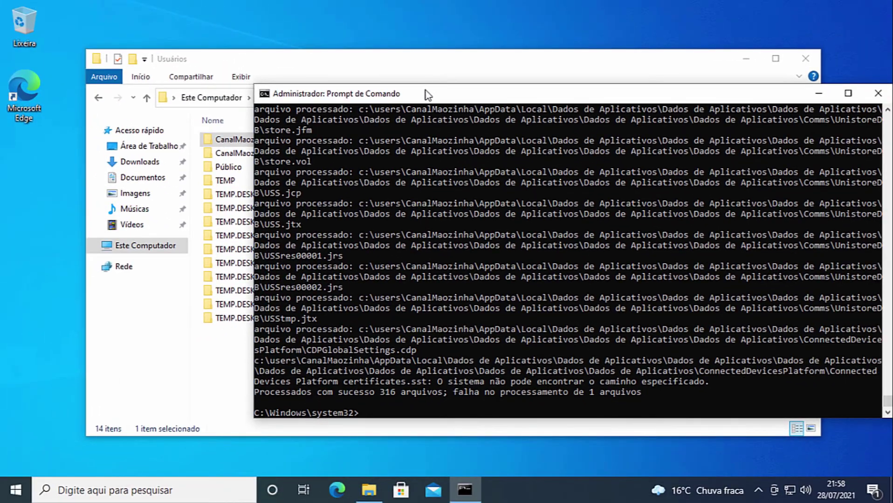
# Move the console aside, open the old CanalMaozinha profile folder, and inspect its Desktop and Downloads folders
pyautogui.moveTo(435, 94); pyautogui.dragTo(607, 127)
pyautogui.click(255, 142)
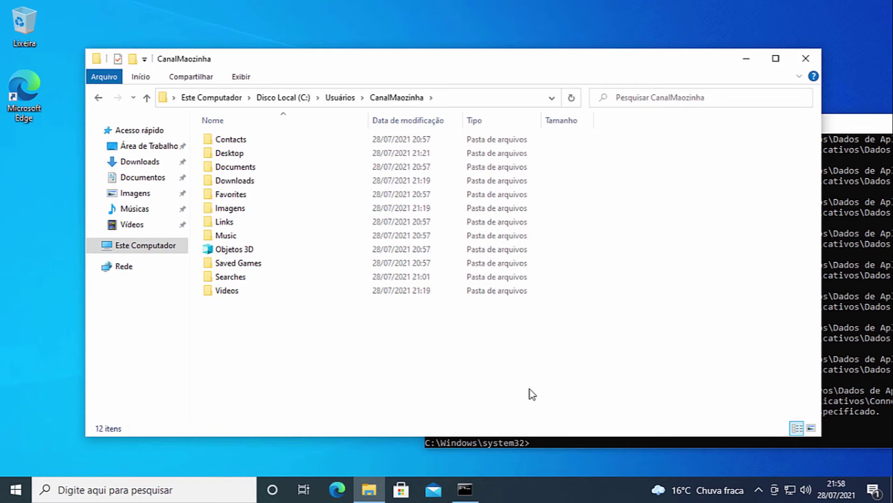
pyautogui.doubleClick(232, 153)
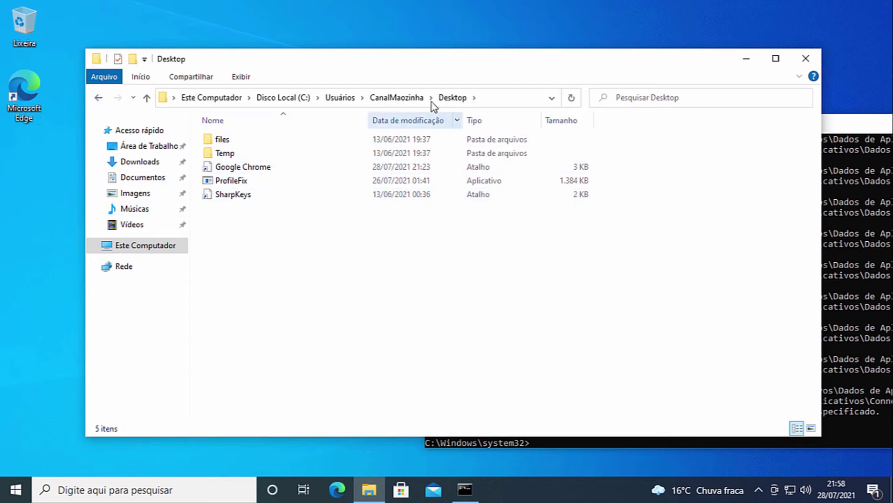
pyautogui.click(396, 97)
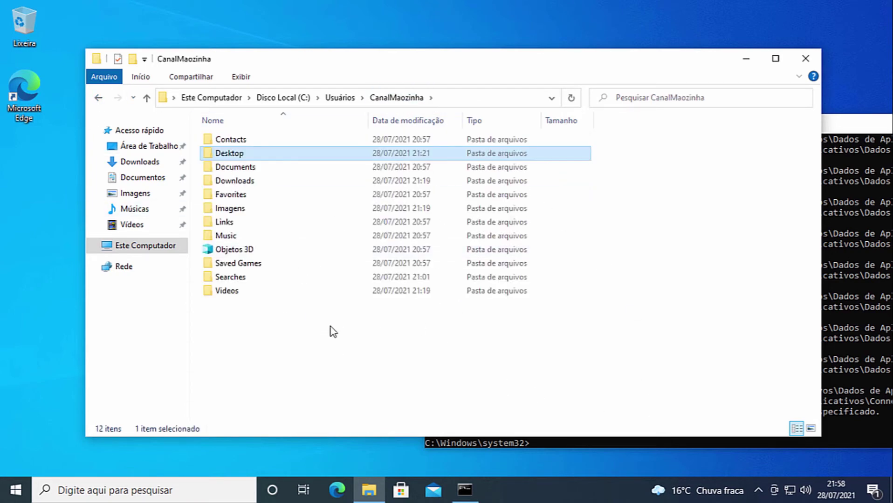
pyautogui.doubleClick(240, 188)
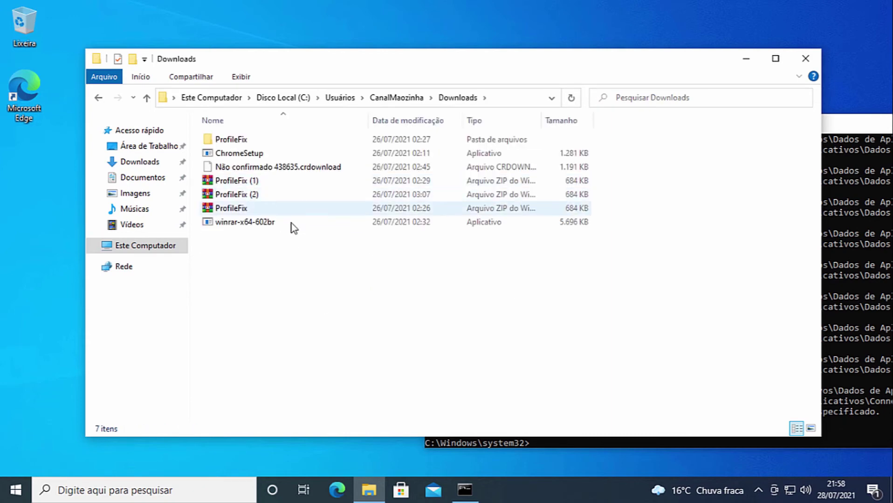
pyautogui.click(98, 97)
pyautogui.click(302, 327)
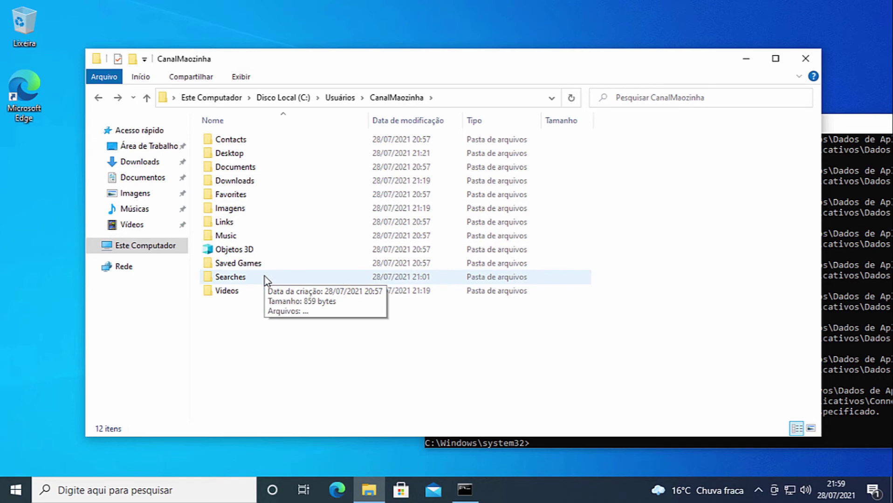
pyautogui.click(460, 98)
pyautogui.write('ONEDR')
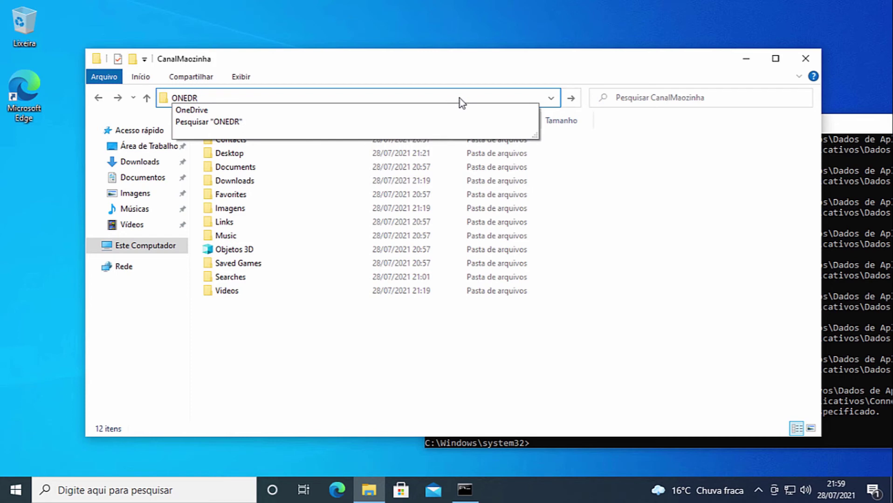
pyautogui.write('IVE')
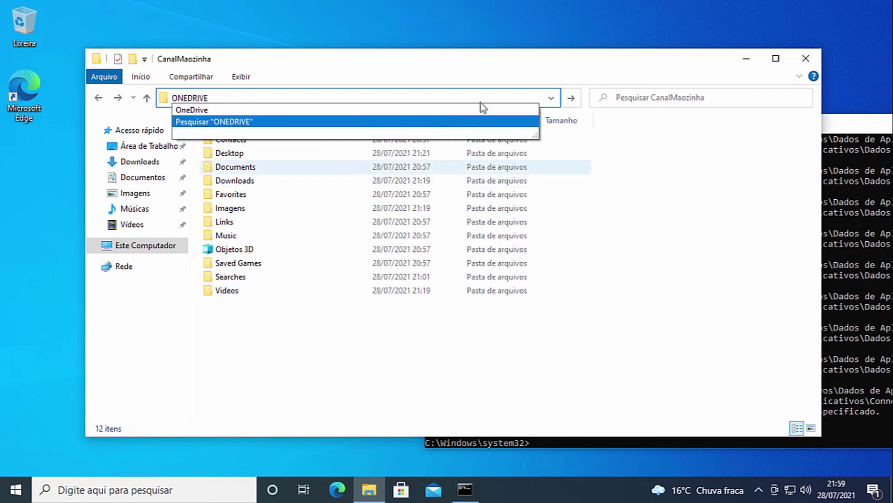
pyautogui.click(274, 318)
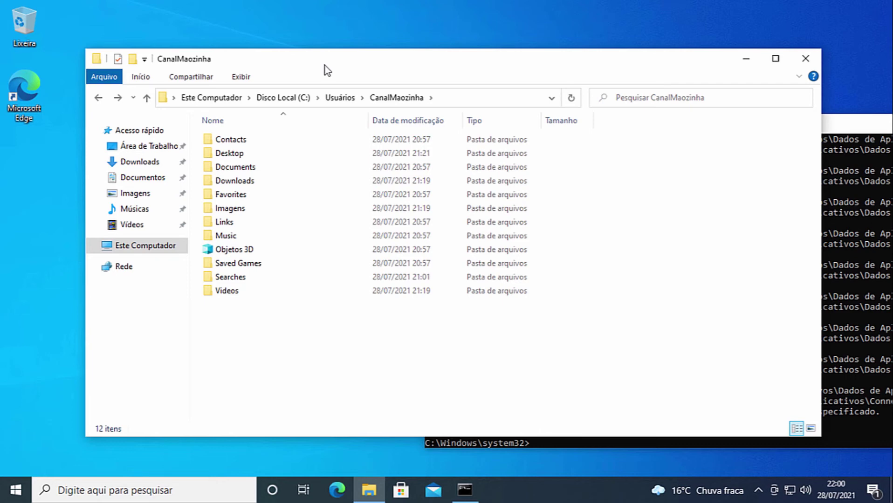
# Open a second File Explorer window and browse through Disco Local (C:) and Usuários to the CanalMaozinha2 folder
pyautogui.press('super+e')
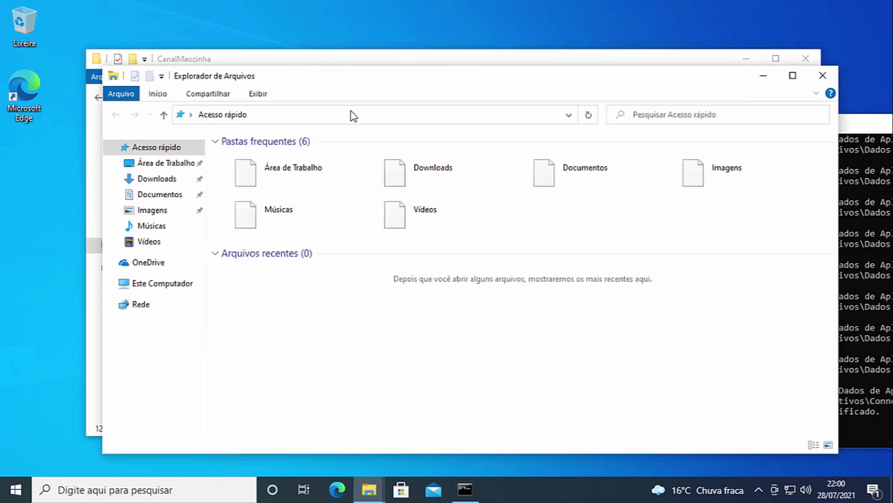
pyautogui.click(160, 289)
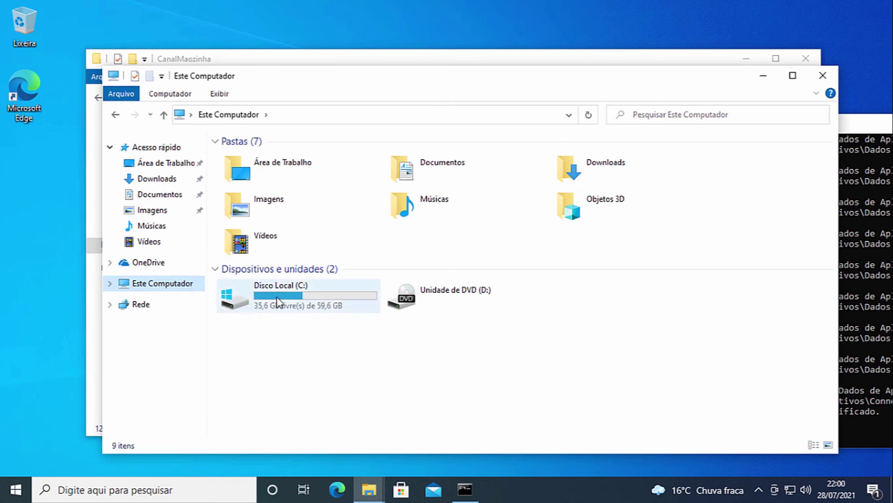
pyautogui.doubleClick(277, 303)
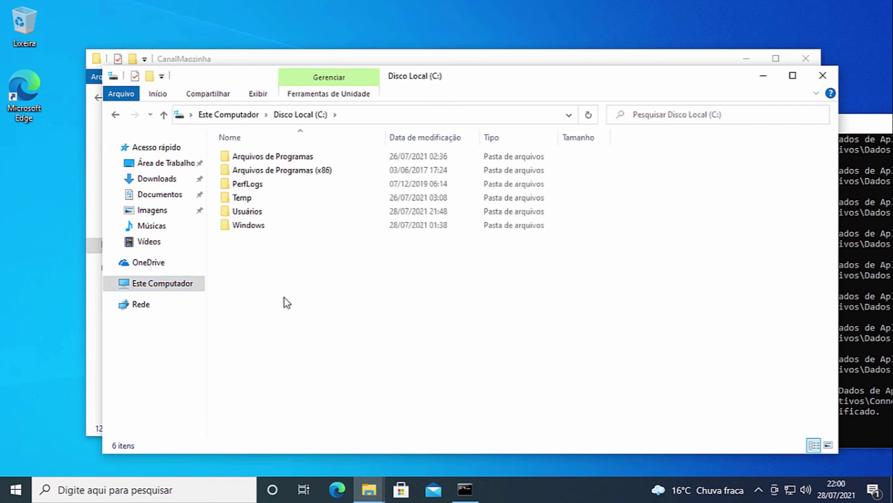
pyautogui.doubleClick(262, 212)
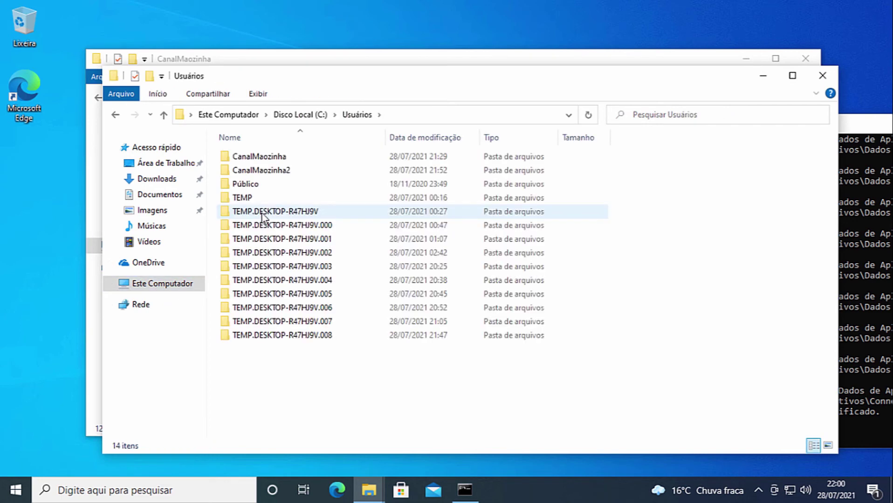
pyautogui.doubleClick(272, 170)
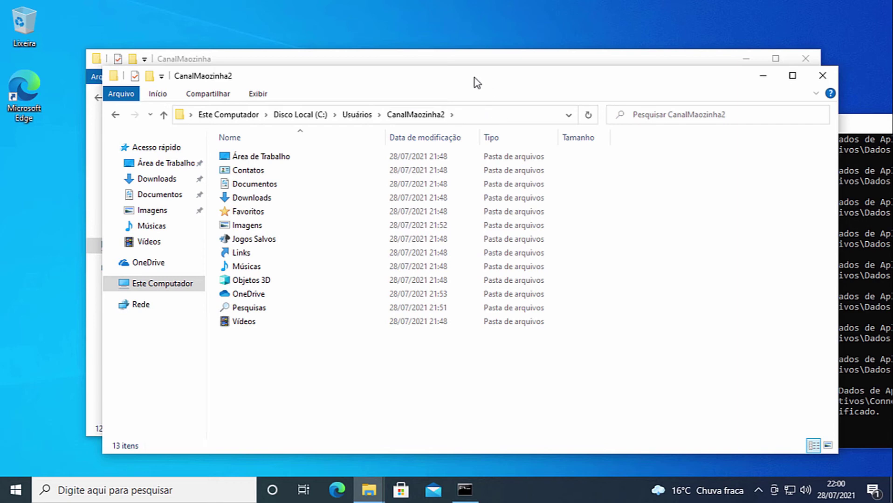
# Arrange the CanalMaozinha and CanalMaozinha2 windows so that both folder lists can be seen
pyautogui.moveTo(474, 78); pyautogui.dragTo(653, 108)
pyautogui.moveTo(522, 66); pyautogui.dragTo(439, 52)
pyautogui.click(809, 260)
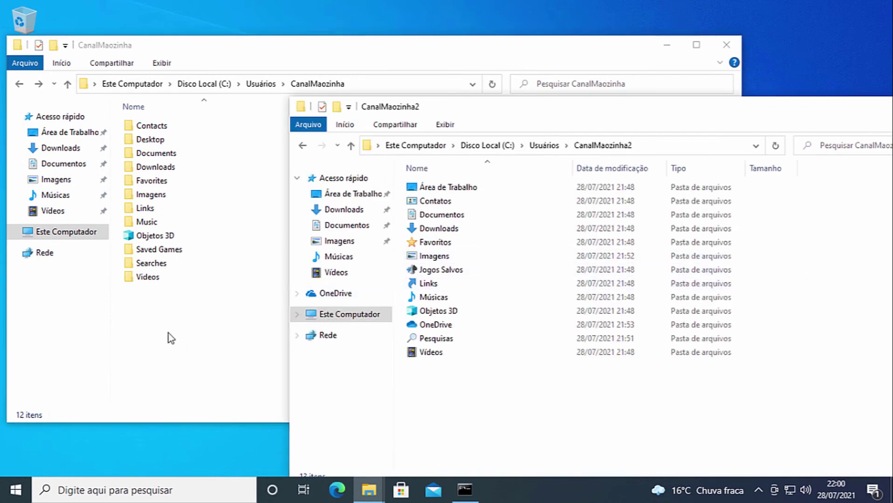
pyautogui.click(128, 334)
pyautogui.moveTo(127, 335); pyautogui.dragTo(358, 123)
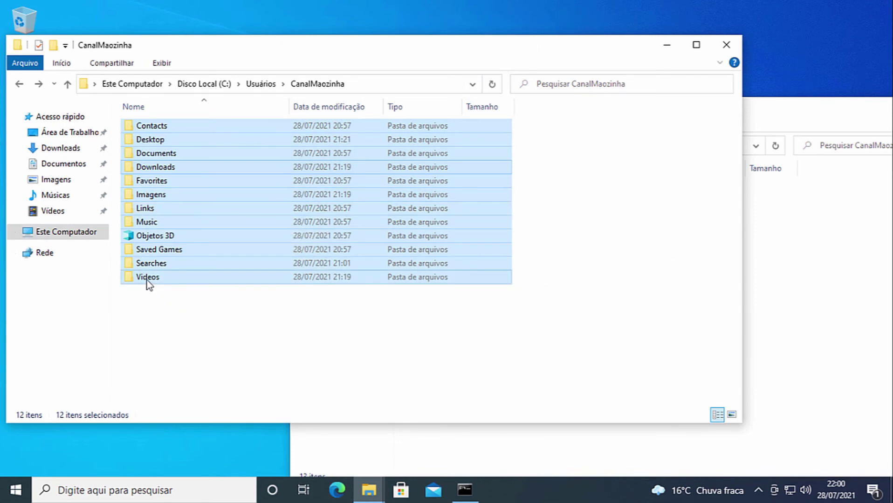
pyautogui.moveTo(143, 280)
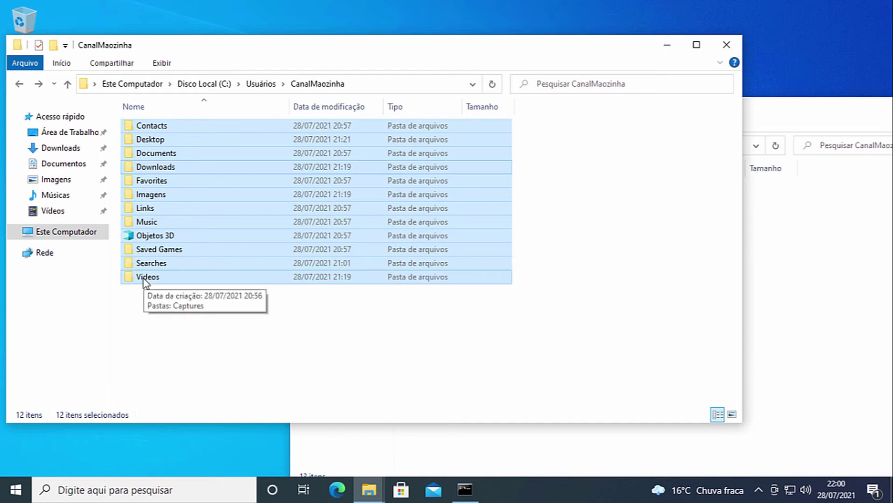
pyautogui.moveTo(143, 280); pyautogui.dragTo(842, 282)
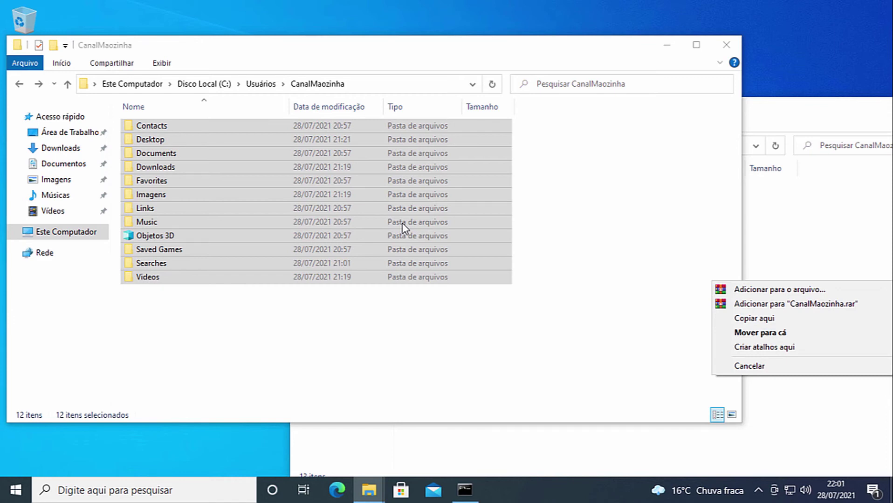
pyautogui.click(155, 324)
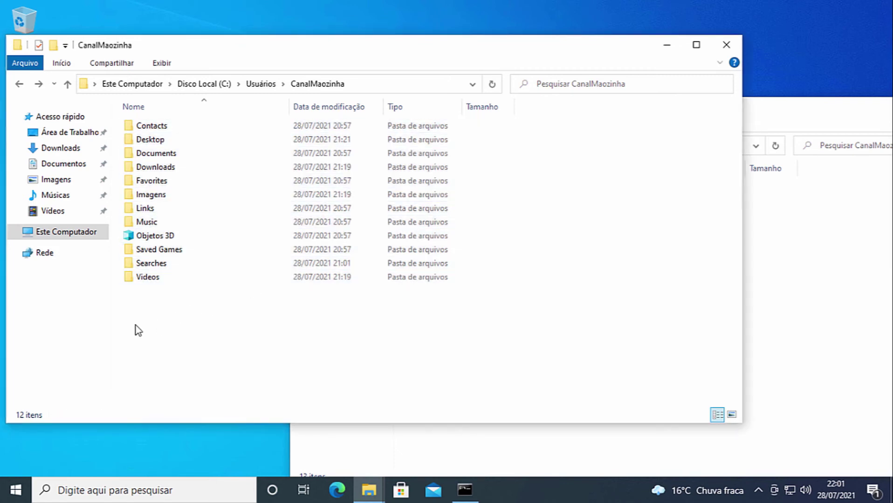
pyautogui.moveTo(135, 325); pyautogui.dragTo(275, 114)
pyautogui.moveTo(170, 263); pyautogui.dragTo(284, 364)
pyautogui.click(583, 310)
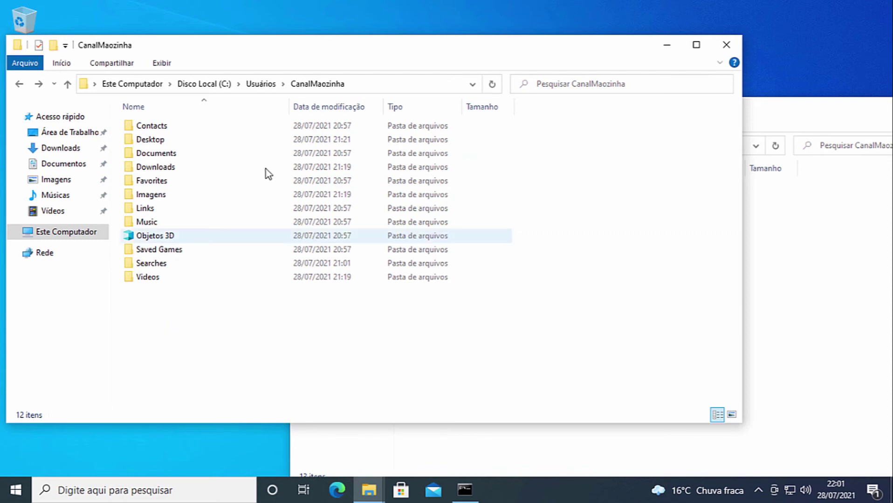
# View the hidden folder C:\Users\CanalMaozinha\APPDATA and return to the CanalMaozinha profile folder
pyautogui.click(356, 85)
pyautogui.write('\\APPDATA')
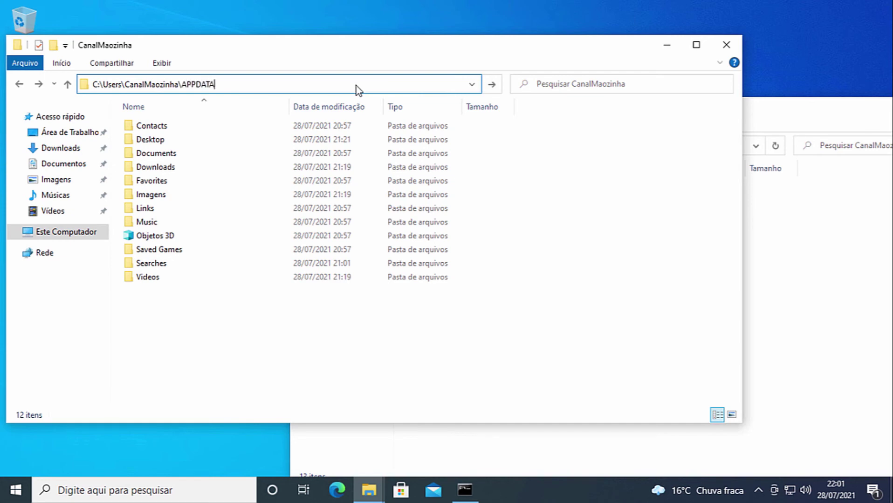
pyautogui.press('Return')
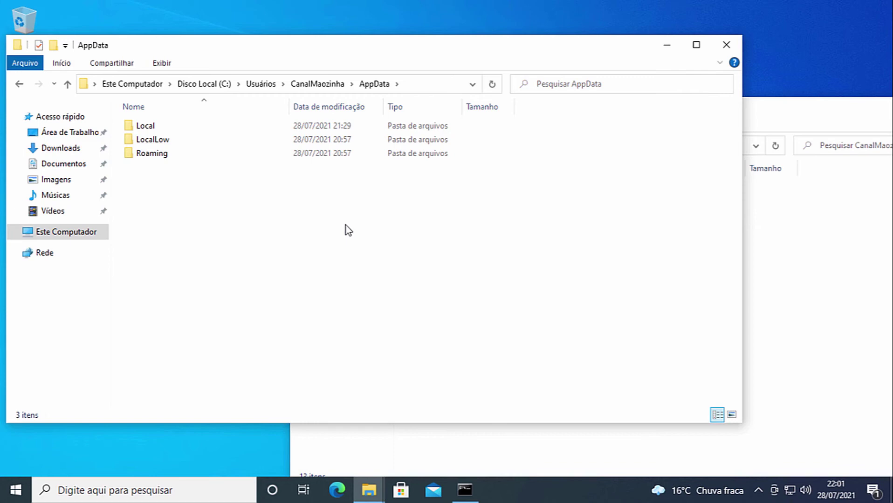
pyautogui.click(332, 85)
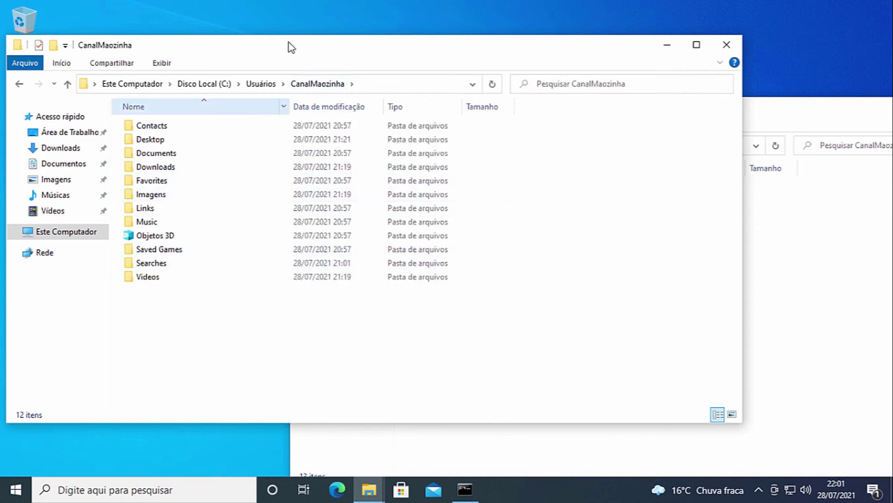
# Select every folder in CanalMaozinha, from Contacts to Videos, and move them all into the CanalMaozinha2 profile folder
pyautogui.click(802, 327)
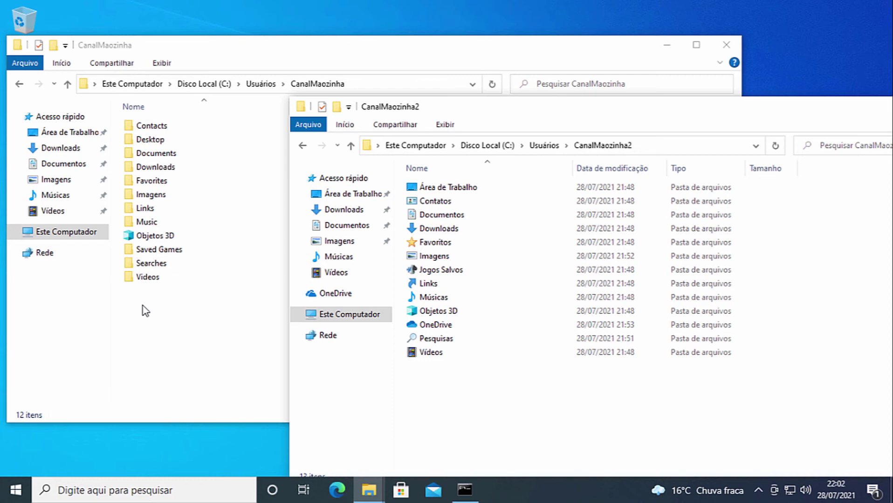
pyautogui.moveTo(143, 322); pyautogui.dragTo(254, 138)
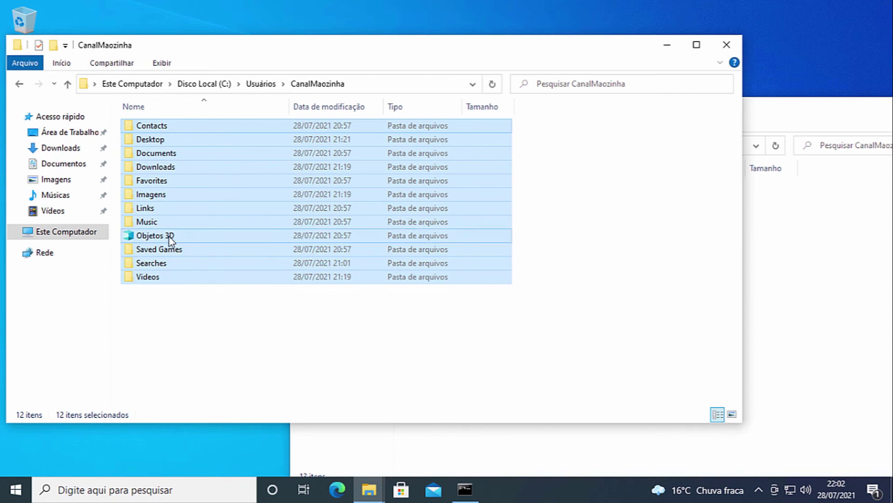
pyautogui.moveTo(171, 237); pyautogui.dragTo(827, 313)
pyautogui.press('Escape')
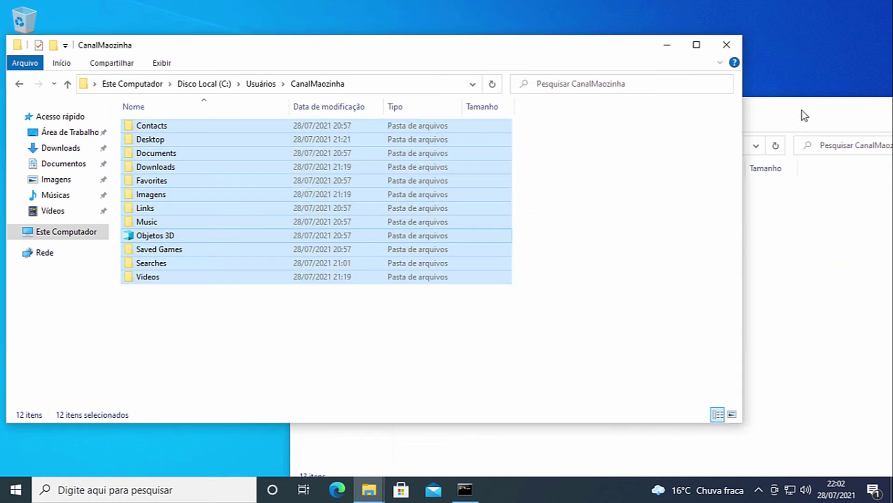
pyautogui.click(799, 112)
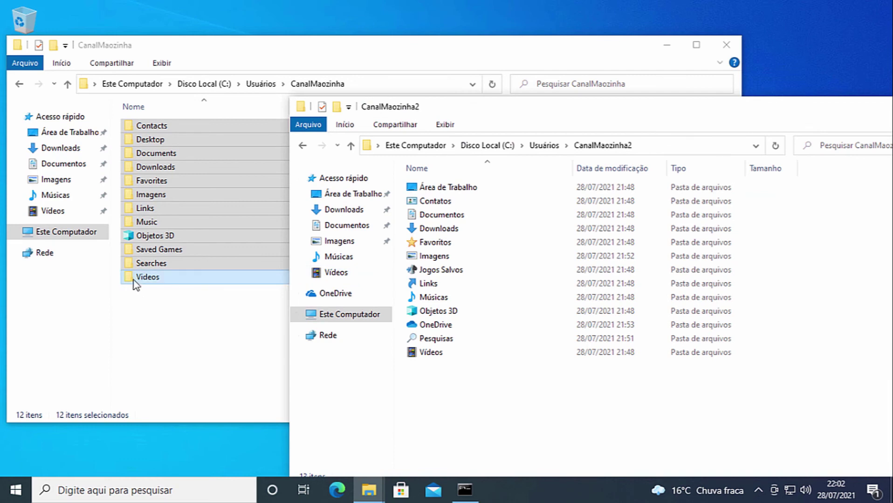
pyautogui.moveTo(137, 279); pyautogui.dragTo(544, 400)
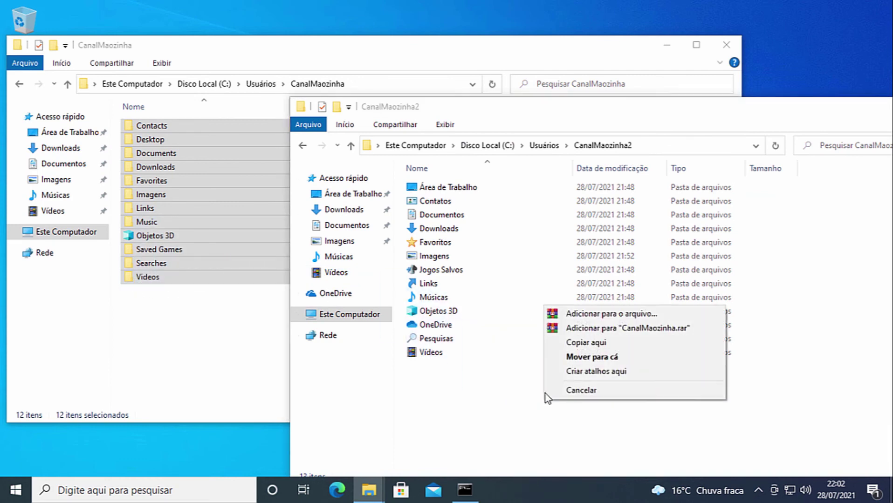
pyautogui.click(593, 358)
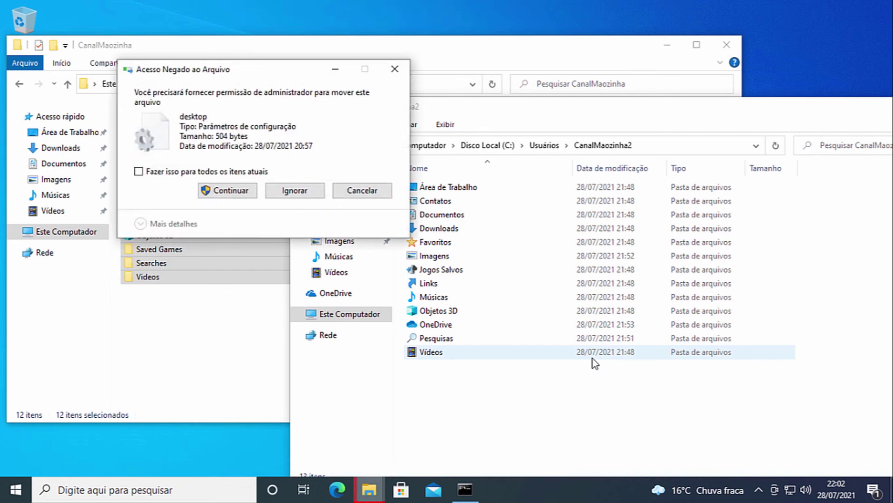
# Continue the move with administrator permission for all current items and replace the same-named files in the destination
pyautogui.click(171, 174)
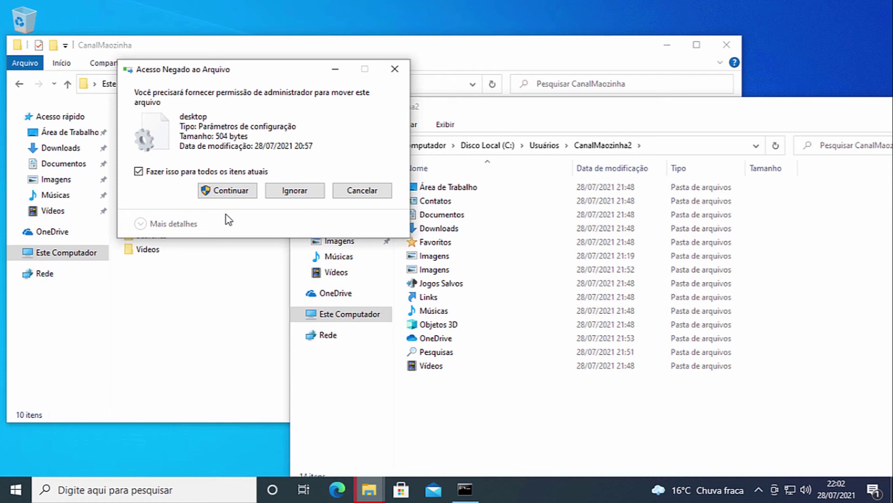
pyautogui.click(235, 192)
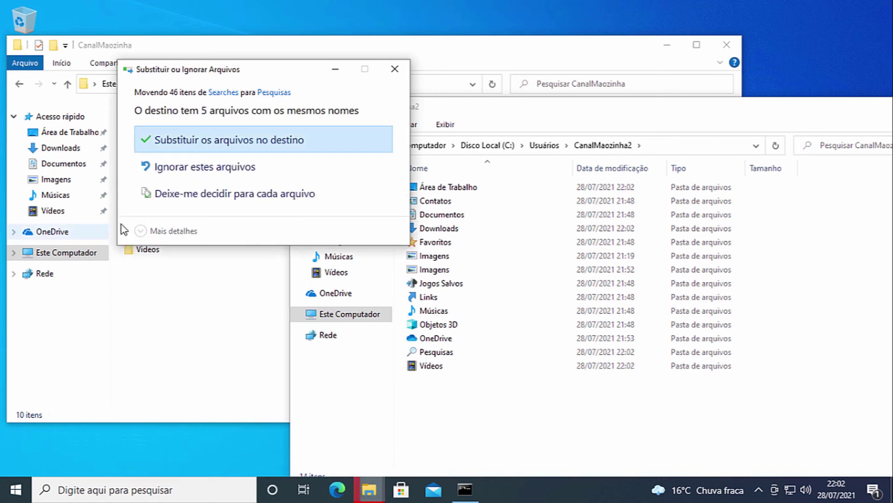
pyautogui.click(262, 142)
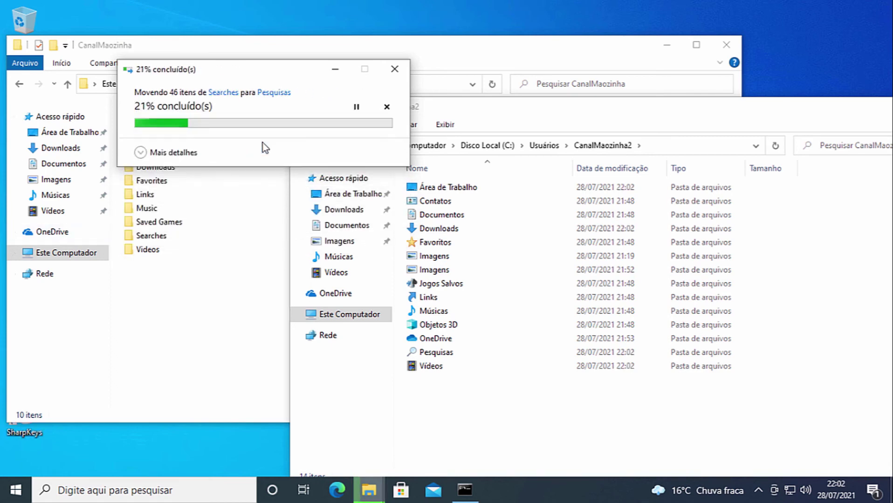
# Minimize the old CanalMaozinha window and clear the folder selection in CanalMaozinha2
pyautogui.click(667, 45)
pyautogui.click(667, 45)
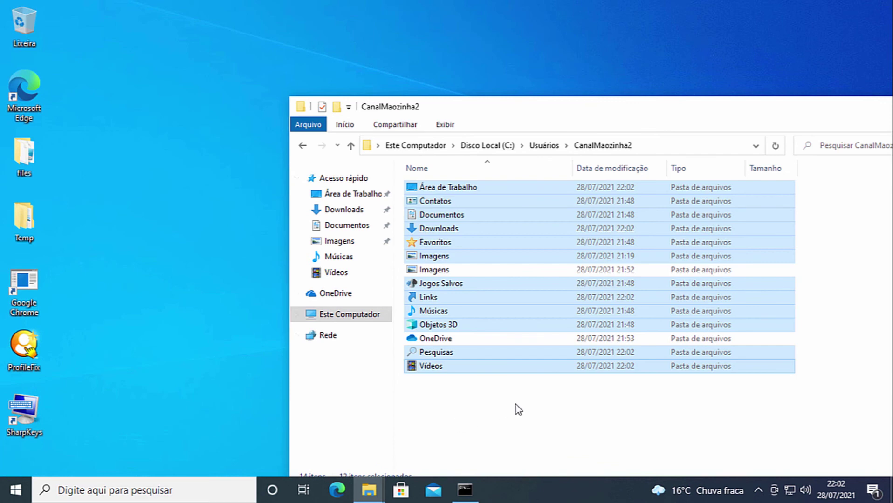
pyautogui.click(520, 418)
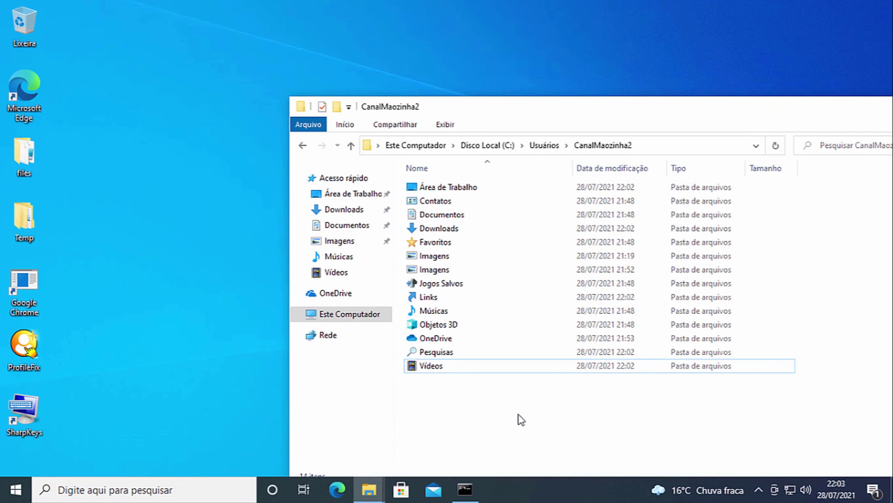
# Go to the Usuários folder on Disco Local (C:)
pyautogui.click(332, 316)
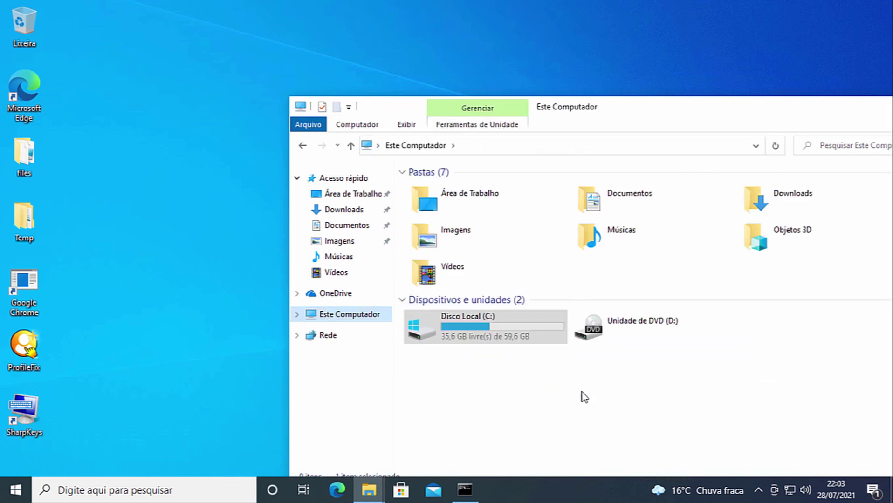
pyautogui.doubleClick(515, 327)
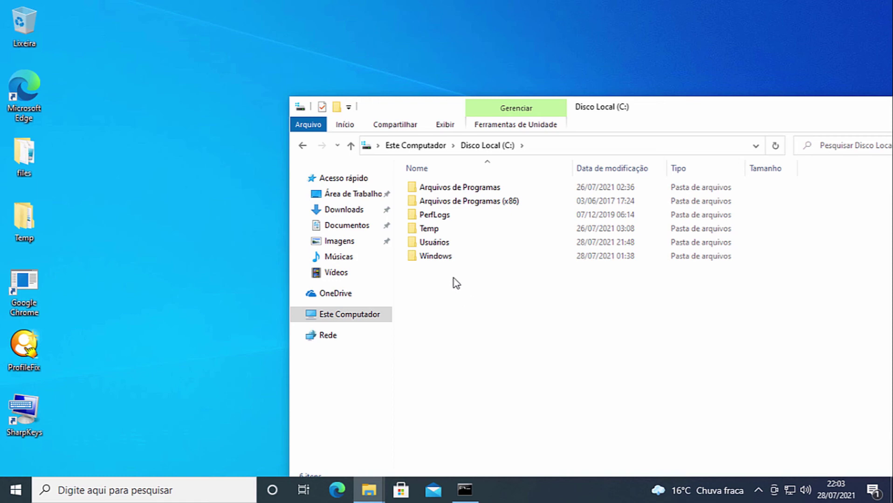
pyautogui.click(447, 254)
pyautogui.click(432, 247)
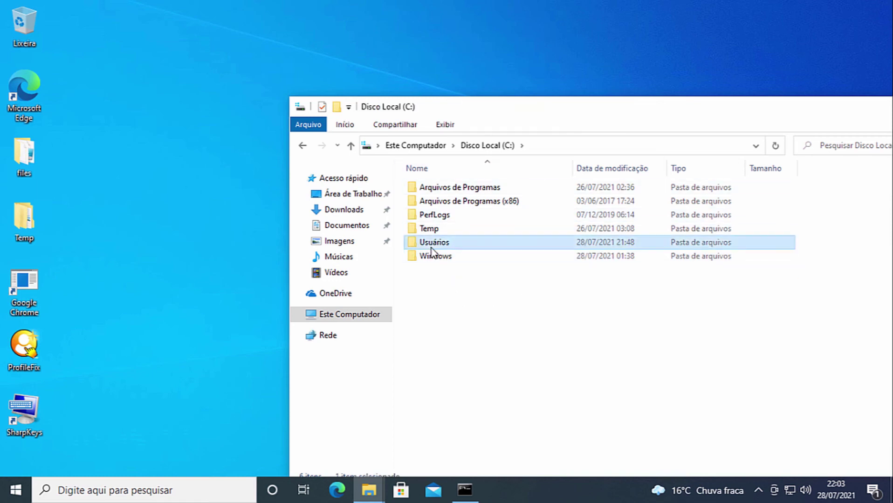
pyautogui.doubleClick(431, 244)
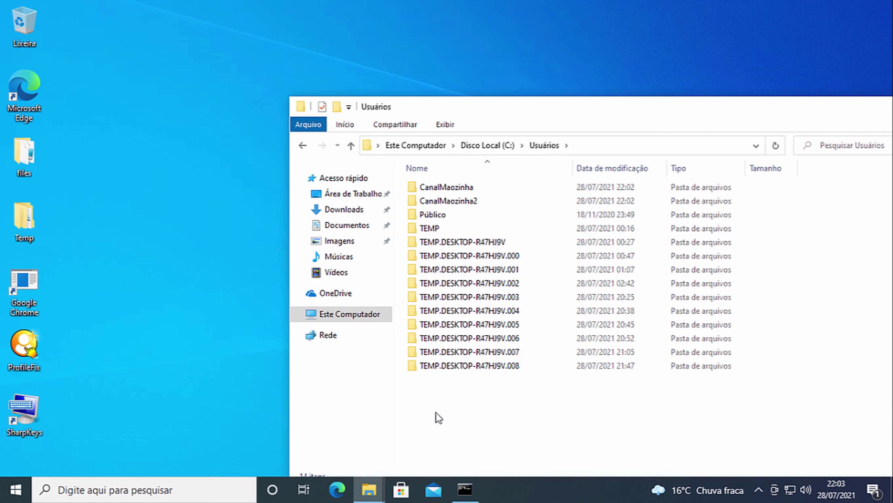
# Delete the TEMP folder and all TEMP.DESKTOP-R47HJ9V folders from Usuários, granting administrator permission for all current items
pyautogui.moveTo(418, 399); pyautogui.dragTo(545, 225)
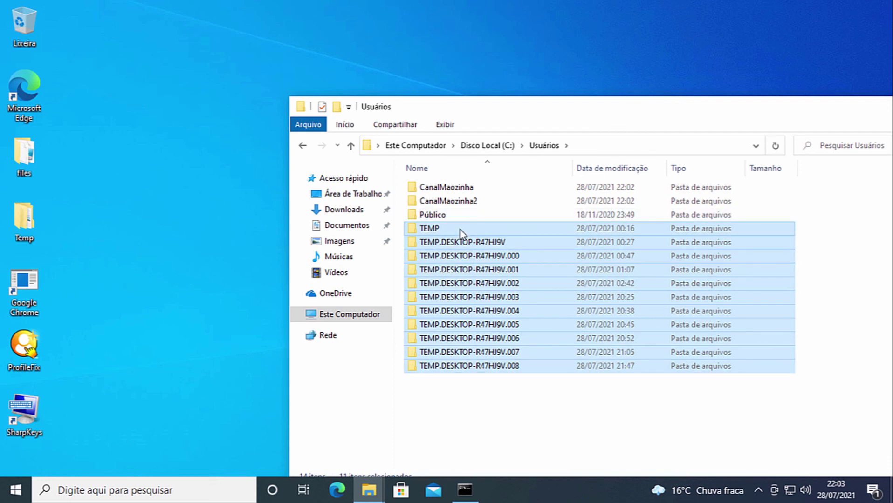
pyautogui.press('Delete')
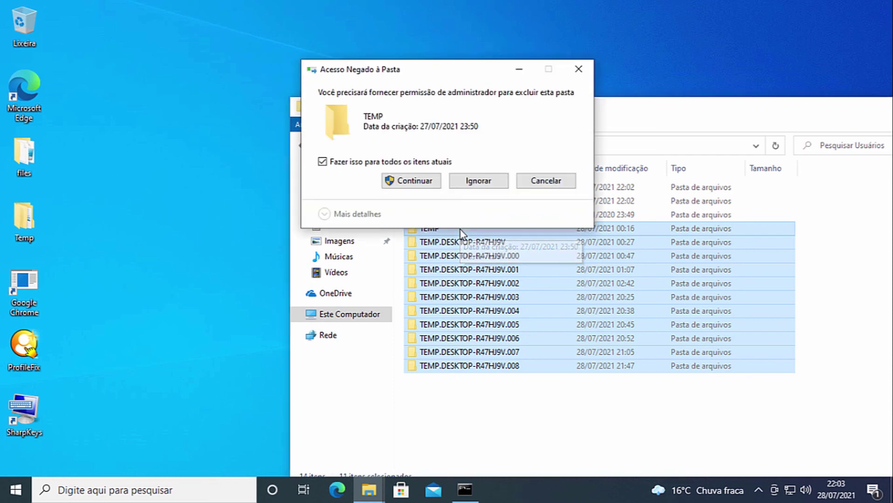
pyautogui.click(414, 180)
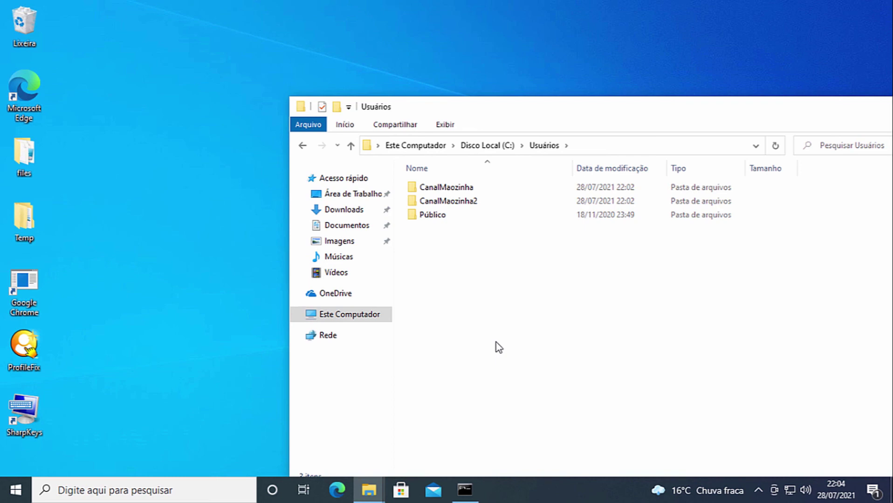
# Delete the old CanalMaozinha profile folder from Usuários, granting administrator permission
pyautogui.click(455, 188)
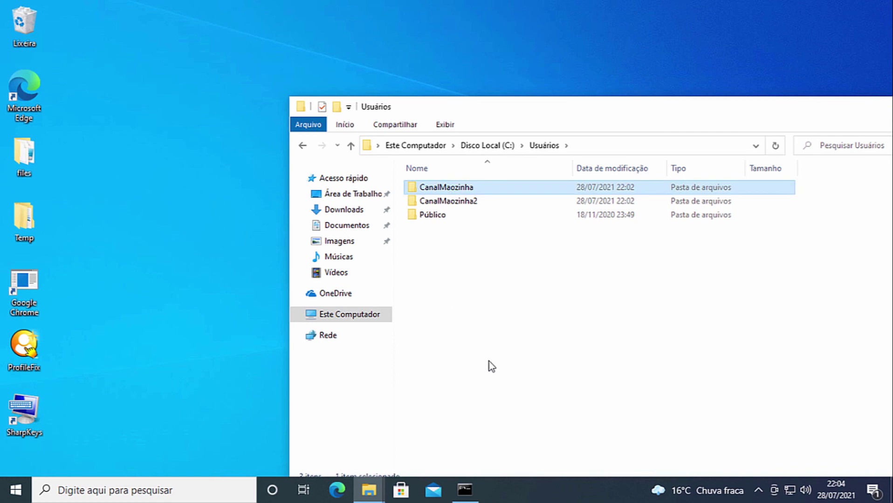
pyautogui.press('Delete')
pyautogui.click(420, 162)
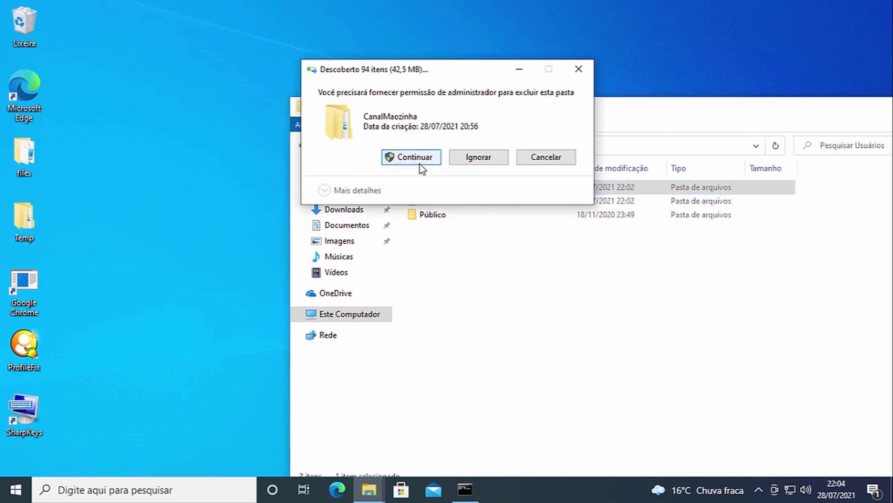
pyautogui.click(439, 220)
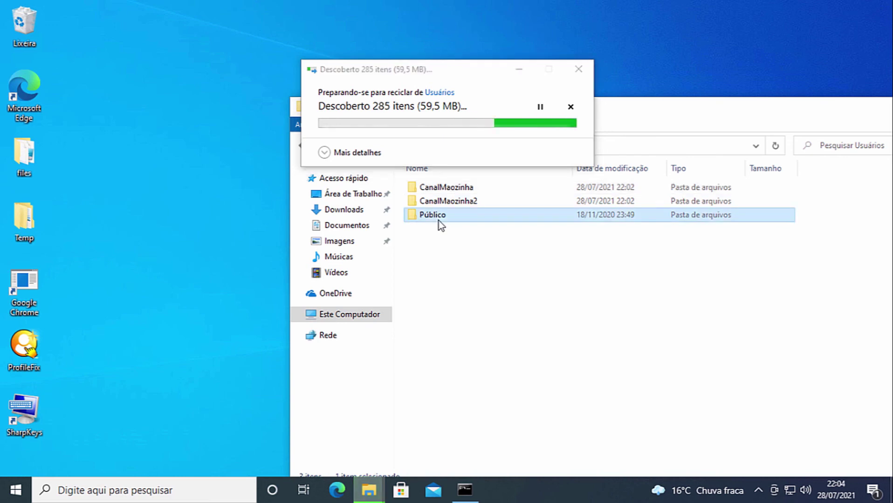
pyautogui.click(448, 76)
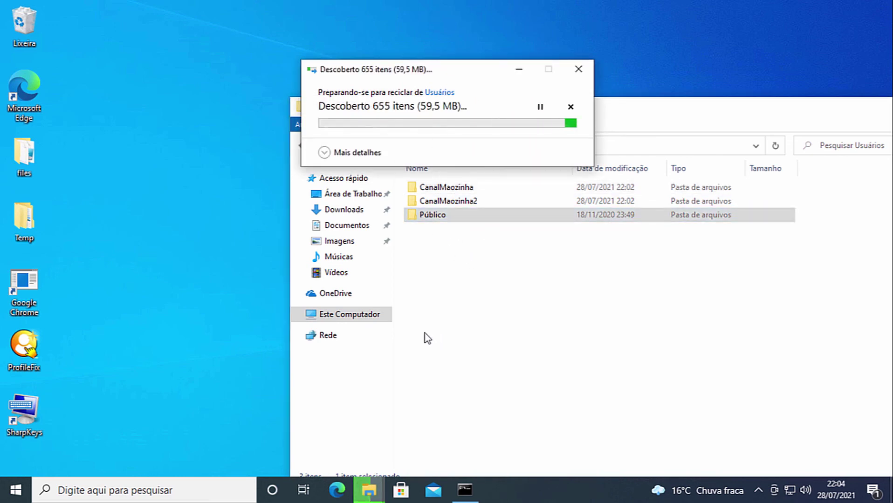